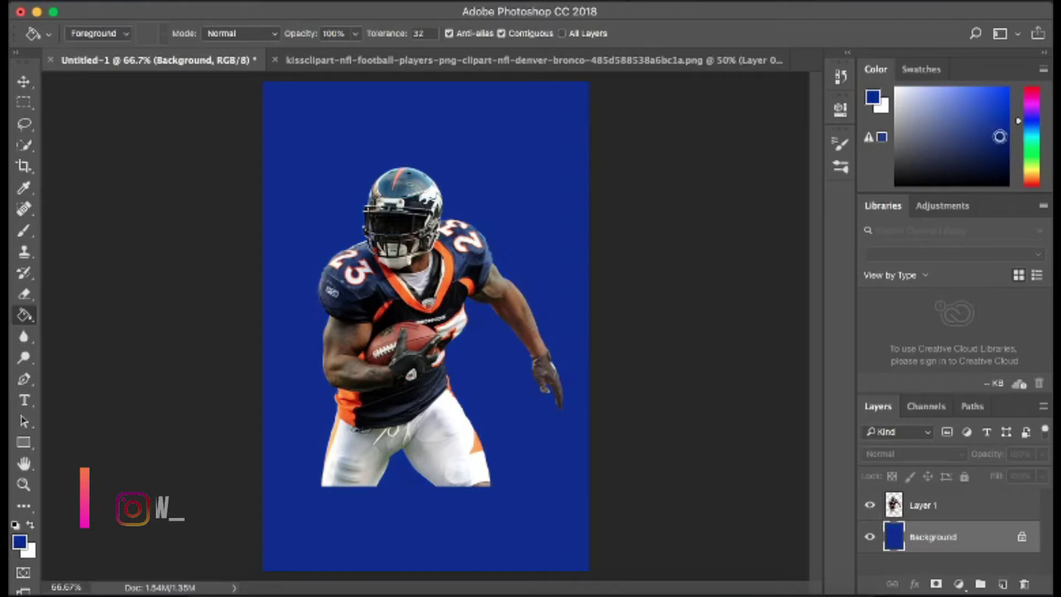
Select Layer 1 containing the football player and add a white layer mask to it
{"action": "left_click", "coordinate": [24, 82]}
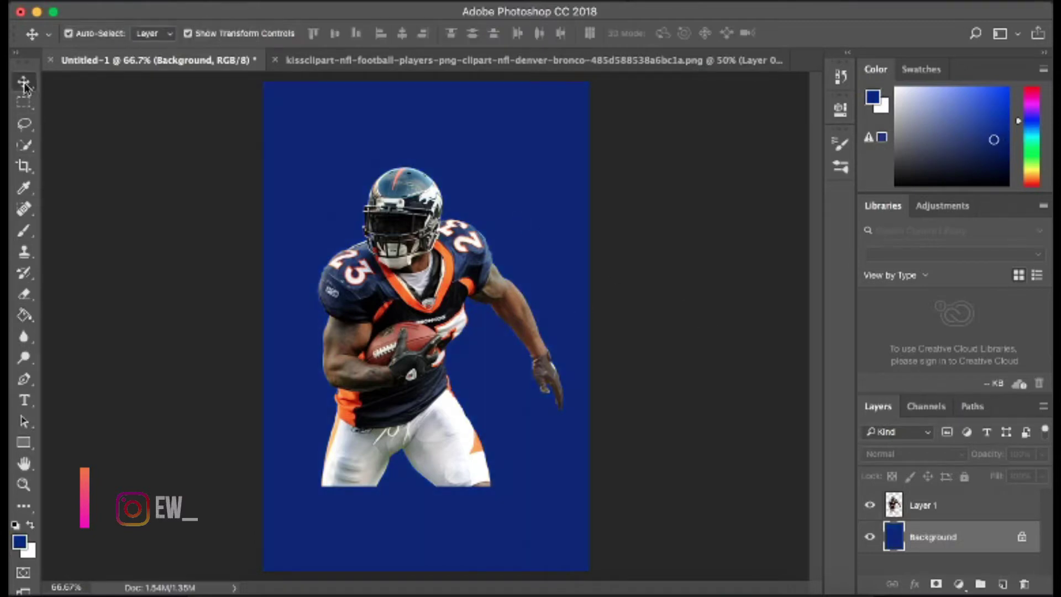
{"action": "left_click", "coordinate": [964, 513]}
{"action": "left_click", "coordinate": [936, 584]}
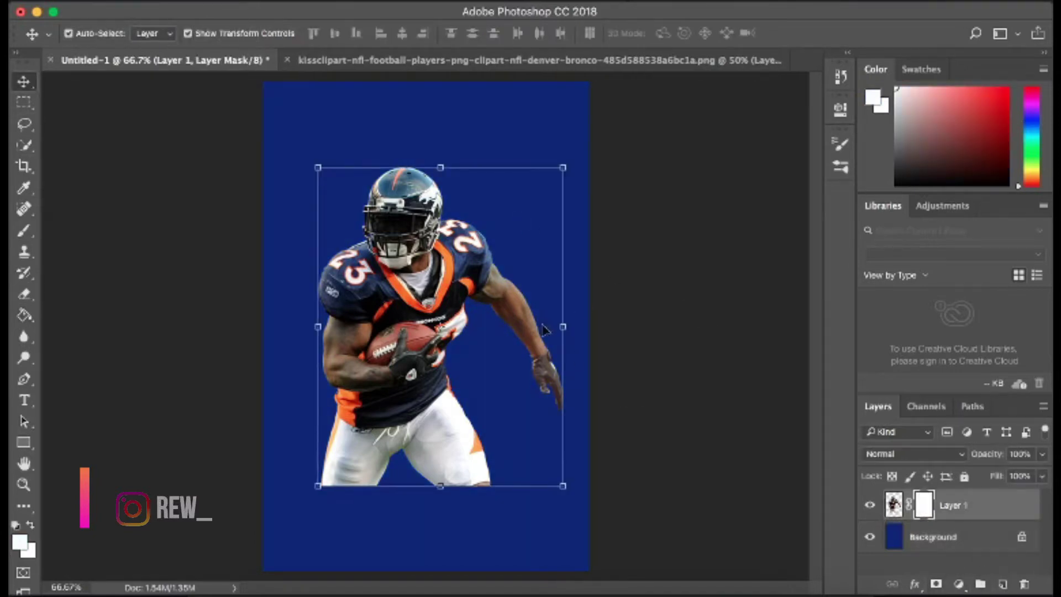
Activate the Brush tool and try one of the Kyle's Concept brush presets
{"action": "left_click", "coordinate": [28, 230]}
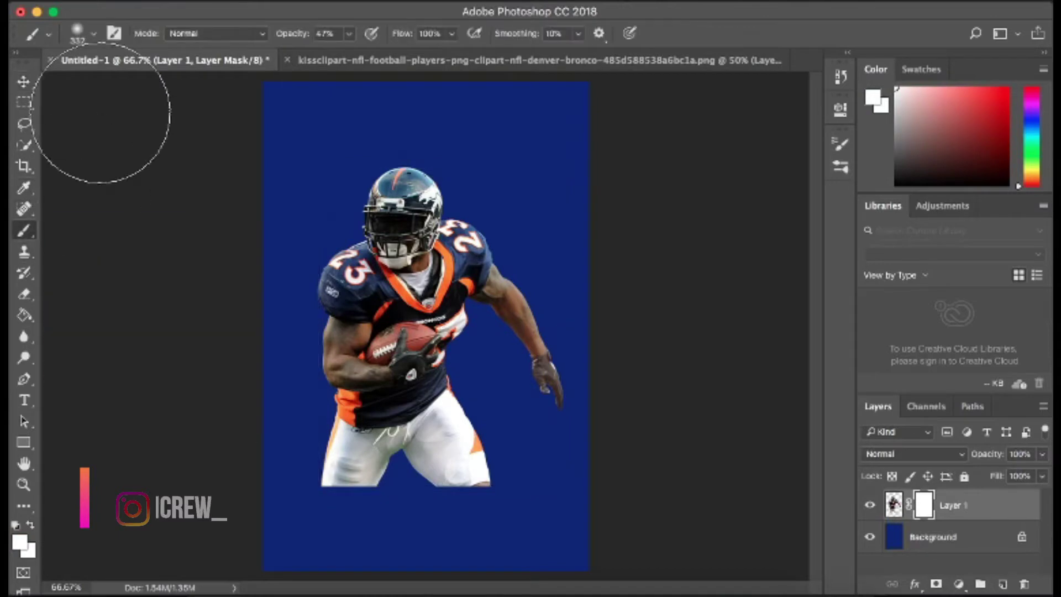
{"action": "right_click", "coordinate": [27, 229]}
{"action": "left_click", "coordinate": [74, 231]}
{"action": "left_click", "coordinate": [95, 35]}
{"action": "scroll", "coordinate": [128, 212], "scroll_direction": "down", "scroll_amount": 10}
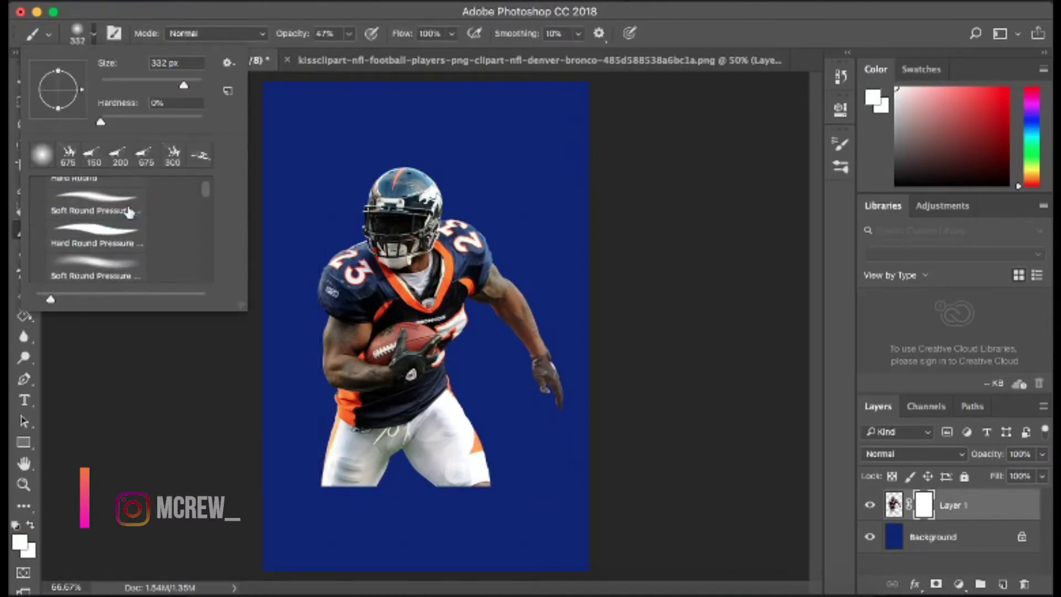
{"action": "left_click", "coordinate": [123, 235]}
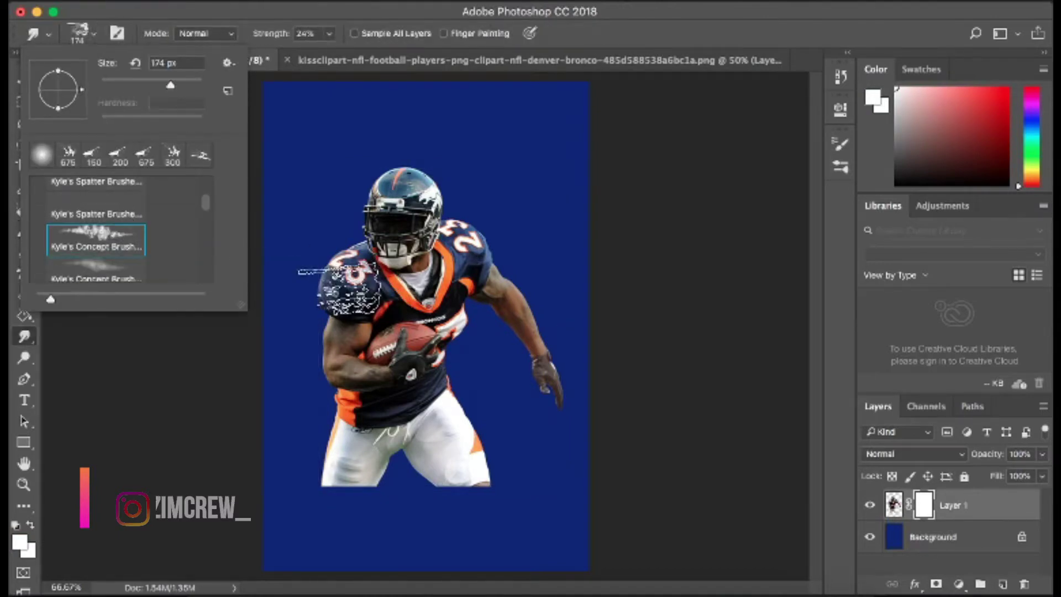
{"action": "scroll", "coordinate": [105, 242], "scroll_direction": "down", "scroll_amount": 1}
{"action": "left_click", "coordinate": [107, 262]}
{"action": "scroll", "coordinate": [105, 238], "scroll_direction": "up", "scroll_amount": 3}
Try brushes from the Windy_01 set, including preset 18, and pick the recent 300 px splatter brush
{"action": "left_click", "coordinate": [38, 193]}
{"action": "scroll", "coordinate": [90, 249], "scroll_direction": "down", "scroll_amount": 2}
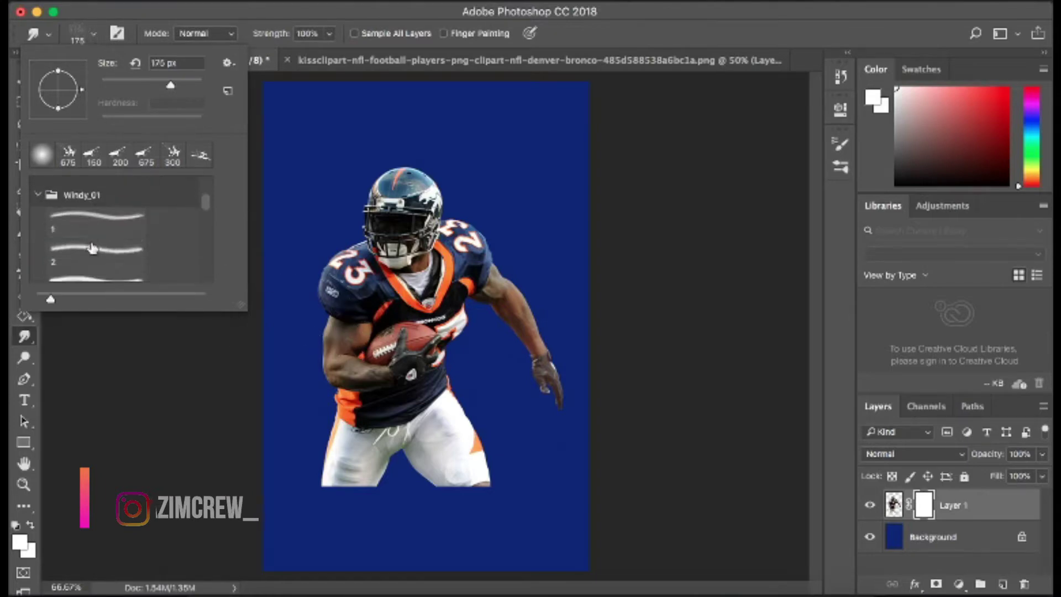
{"action": "left_click", "coordinate": [99, 248]}
{"action": "scroll", "coordinate": [113, 269], "scroll_direction": "down", "scroll_amount": 10}
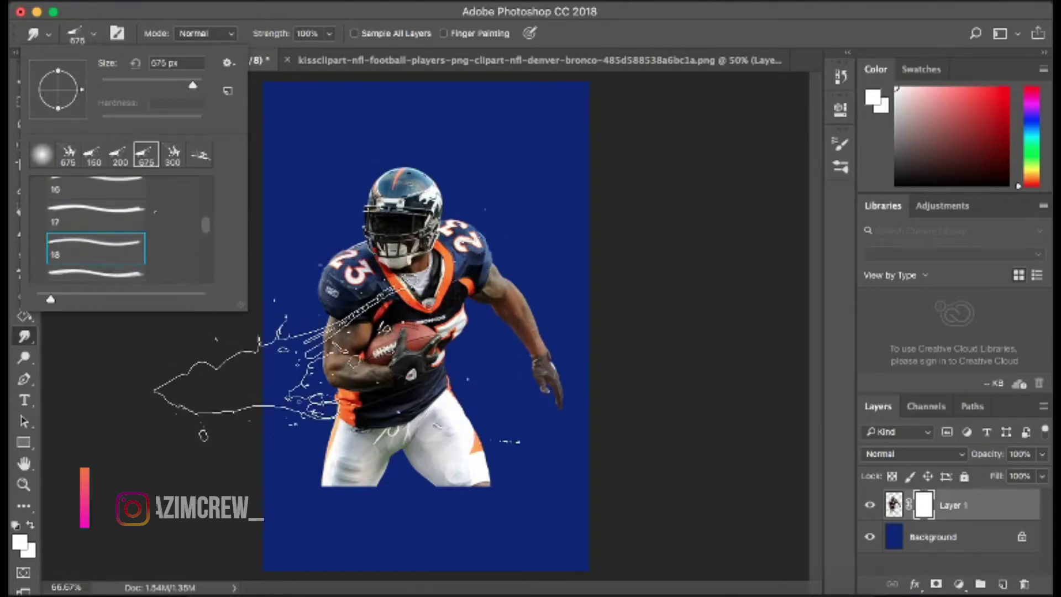
{"action": "left_click", "coordinate": [67, 154]}
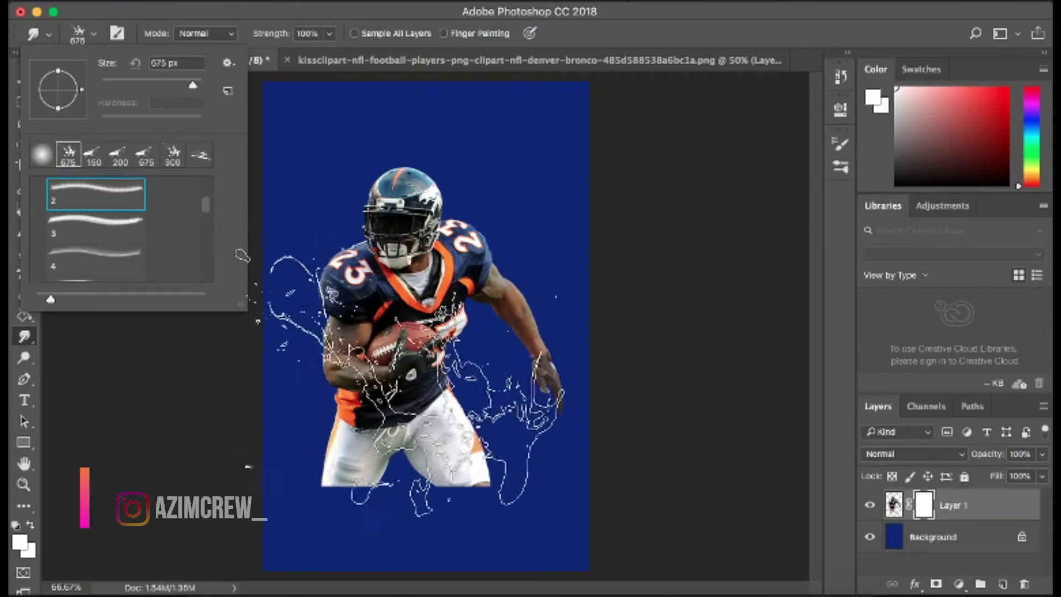
{"action": "left_click", "coordinate": [173, 155]}
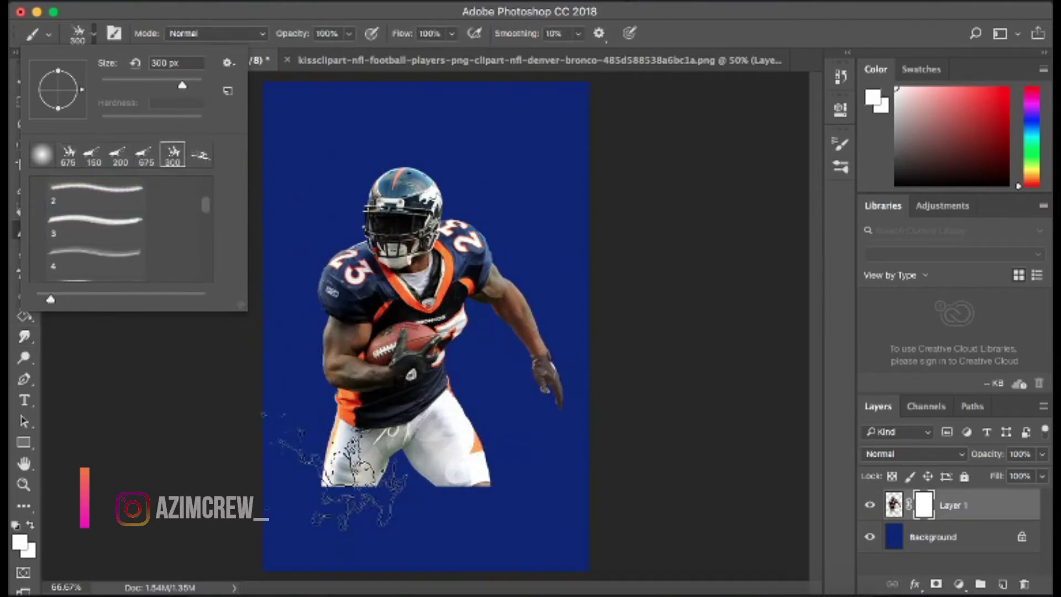
{"action": "left_click", "coordinate": [371, 470]}
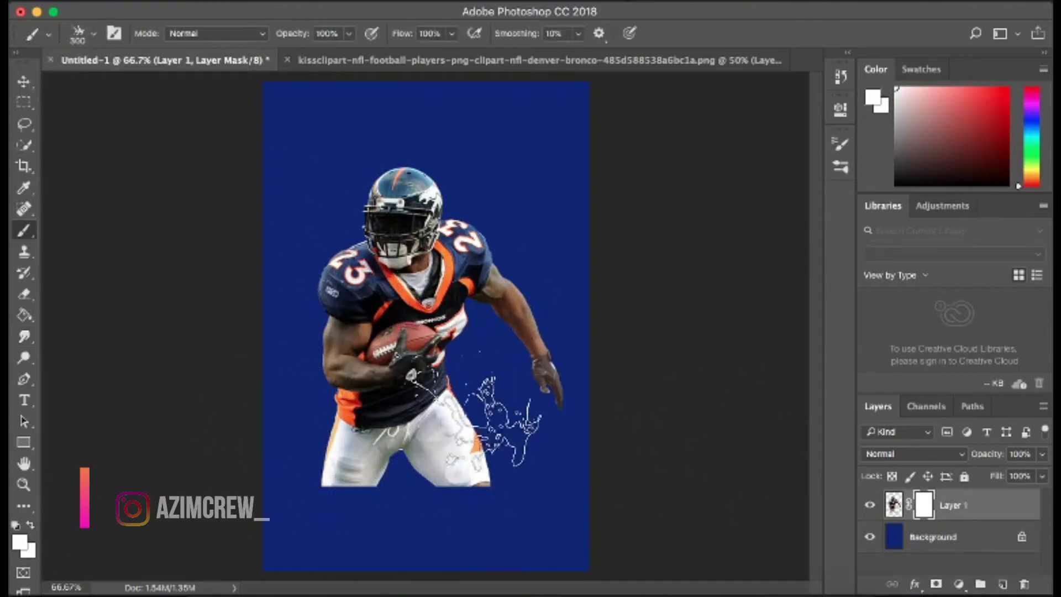
{"action": "left_click", "coordinate": [19, 540]}
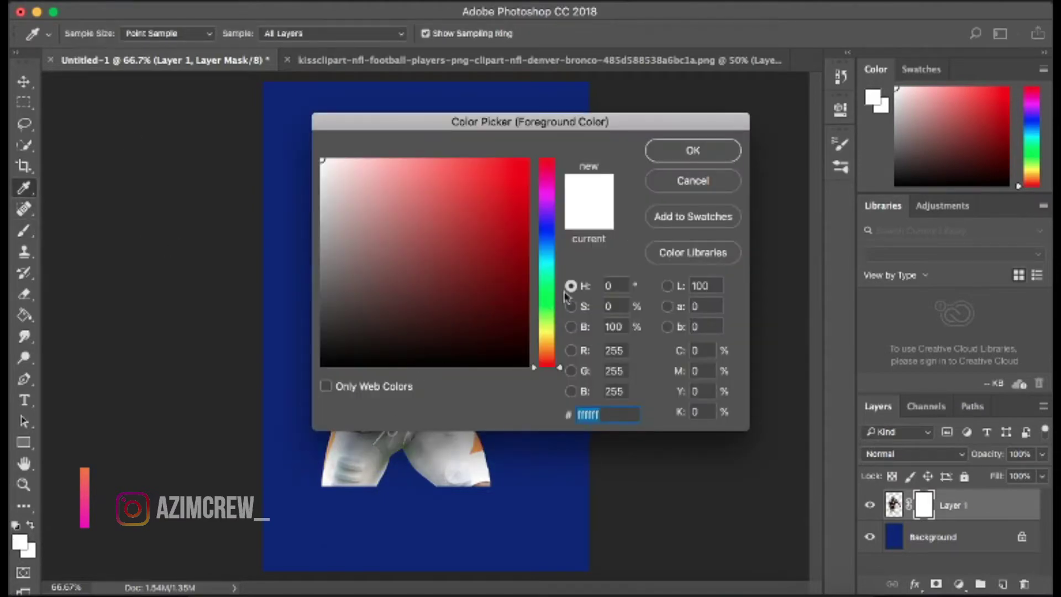
{"action": "left_click", "coordinate": [678, 154]}
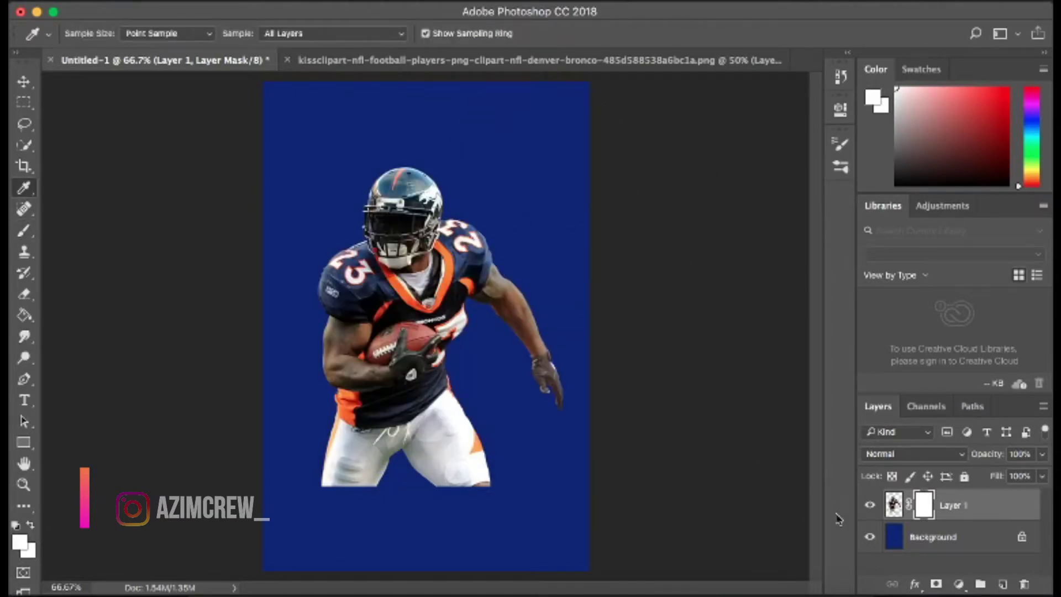
{"action": "left_click", "coordinate": [933, 537]}
{"action": "left_click", "coordinate": [514, 183]}
{"action": "left_click", "coordinate": [925, 505]}
{"action": "left_click", "coordinate": [20, 543]}
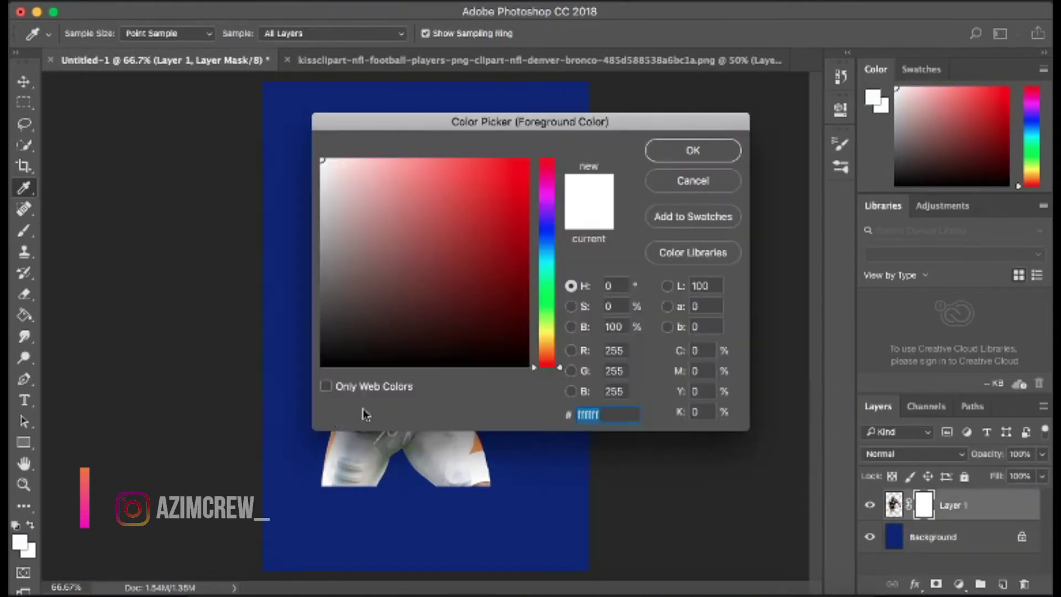
{"action": "left_click", "coordinate": [546, 222]}
{"action": "left_click", "coordinate": [504, 277]}
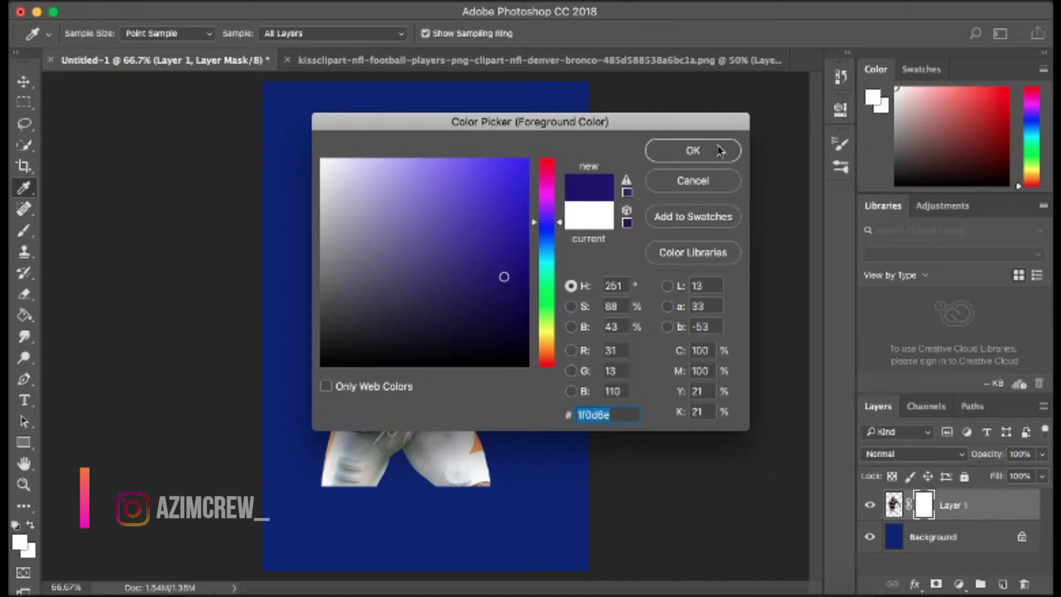
{"action": "left_click", "coordinate": [693, 180]}
Reactivate the Brush tool and reset the colours to the default black foreground and white background
{"action": "key", "text": "b"}
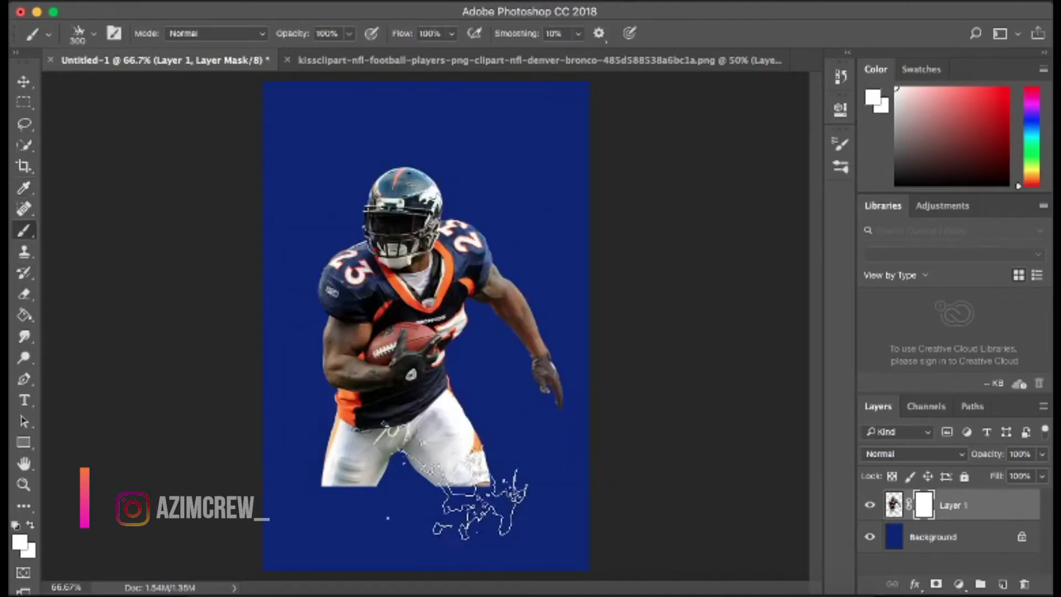
{"action": "left_click", "coordinate": [16, 529]}
Try painting black splatter over the player's legs on the layer mask, and undo the strokes
{"action": "mouse_move", "coordinate": [485, 498]}
{"action": "left_mouse_down"}
{"action": "mouse_move", "coordinate": [509, 500]}
{"action": "mouse_move", "coordinate": [284, 449]}
{"action": "mouse_move", "coordinate": [279, 376]}
{"action": "left_mouse_up"}
{"action": "left_click_drag", "start_coordinate": [348, 431], "coordinate": [471, 448]}
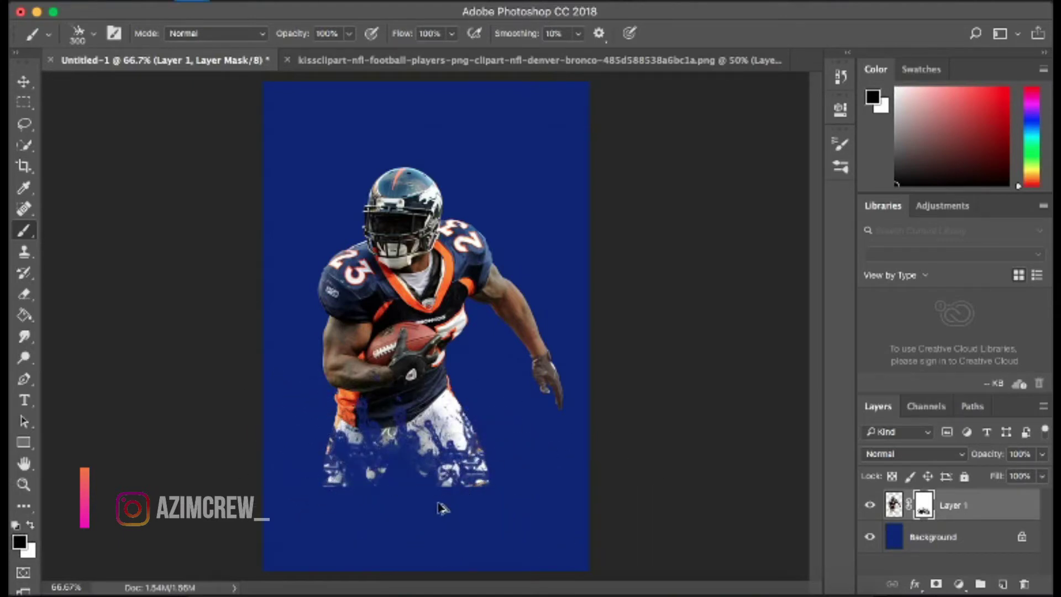
{"action": "key", "text": "alt+super+z"}
{"action": "key", "text": "alt+super+z"}
{"action": "key", "text": "ctrl+alt+z"}
{"action": "key", "text": "ctrl+alt+z"}
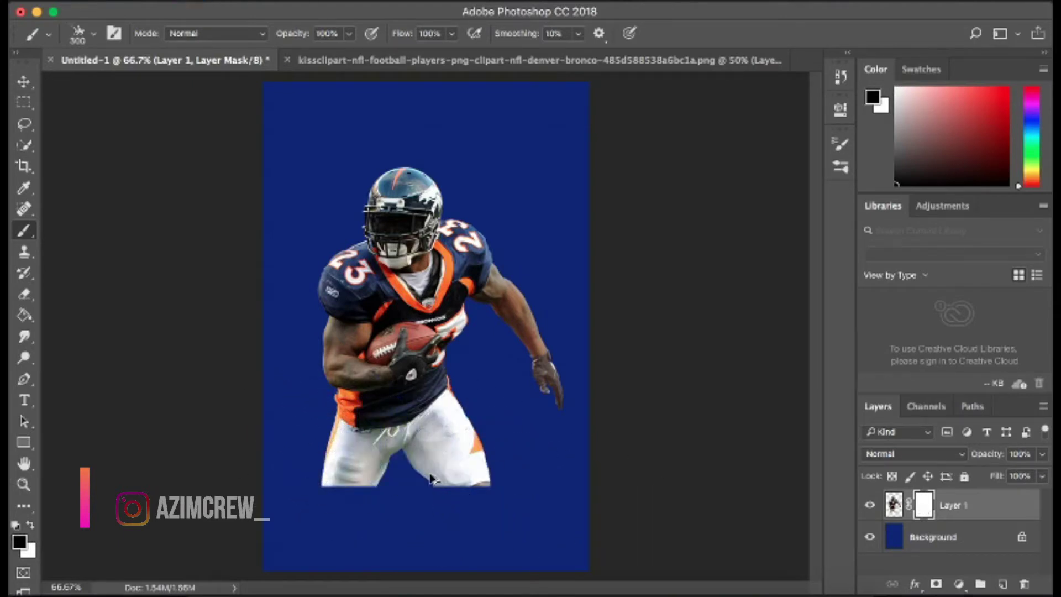
Choose splatter brush preset 23 from the Windy_01 brush set
{"action": "left_click", "coordinate": [93, 33]}
{"action": "left_click", "coordinate": [94, 159]}
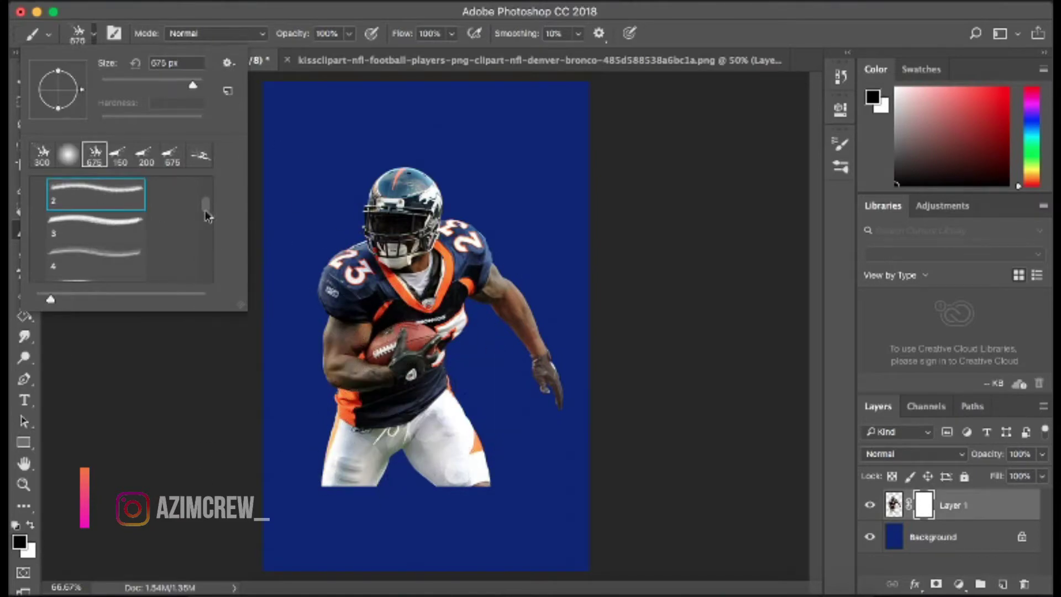
{"action": "left_click", "coordinate": [200, 154]}
{"action": "scroll", "coordinate": [125, 253], "scroll_direction": "down", "scroll_amount": 5}
{"action": "left_click", "coordinate": [126, 247]}
{"action": "scroll", "coordinate": [108, 255], "scroll_direction": "down", "scroll_amount": 4}
{"action": "left_click", "coordinate": [105, 258]}
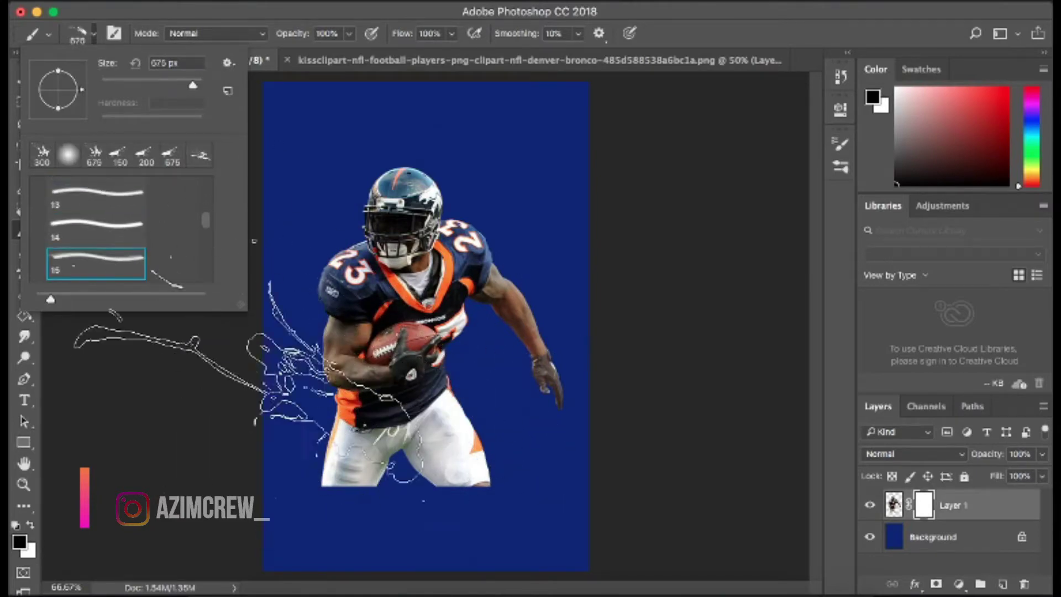
{"action": "scroll", "coordinate": [77, 258], "scroll_direction": "down", "scroll_amount": 4}
{"action": "left_click", "coordinate": [76, 258]}
{"action": "key", "text": "period"}
{"action": "key", "text": "period"}
{"action": "key", "text": "period"}
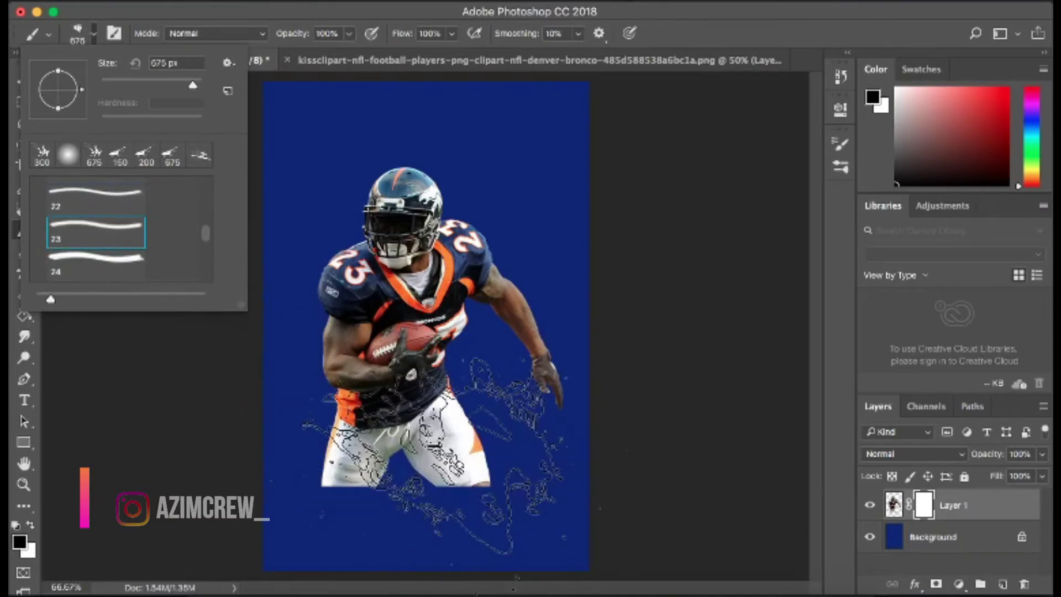
{"action": "left_click", "coordinate": [716, 406]}
Reduce the brush to 300 px and stamp black splatter over the player's lower legs on the mask, undoing the stray dab
{"action": "key", "text": "bracketleft"}
{"action": "key", "text": "bracketleft"}
{"action": "key", "text": "bracketleft"}
{"action": "key", "text": "bracketleft"}
{"action": "key", "text": "bracketleft"}
{"action": "key", "text": "bracketright"}
{"action": "left_click", "coordinate": [456, 484]}
{"action": "left_click", "coordinate": [326, 487]}
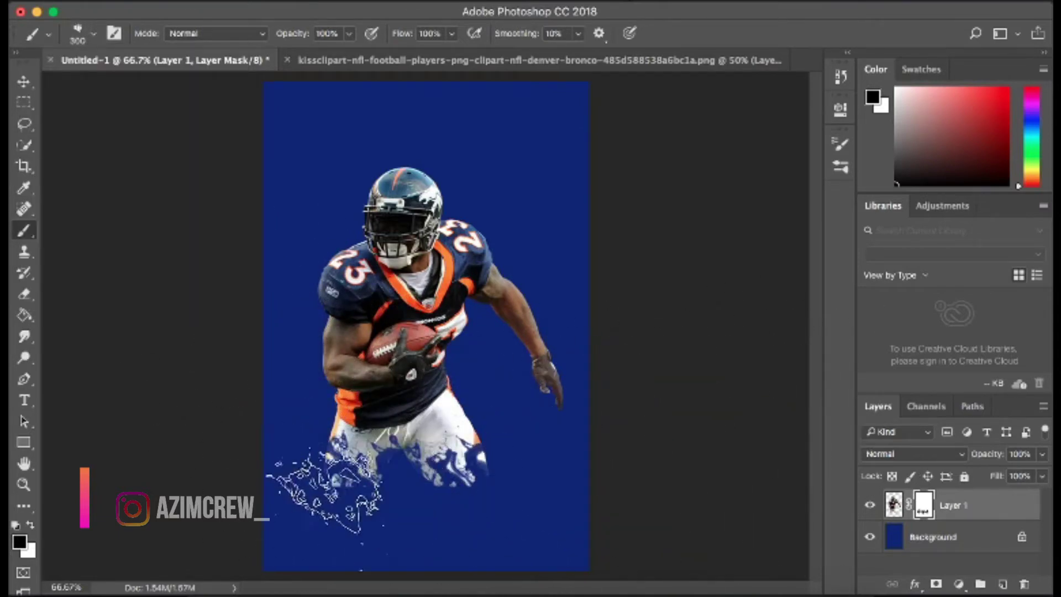
{"action": "left_click", "coordinate": [461, 473]}
{"action": "left_click", "coordinate": [279, 487]}
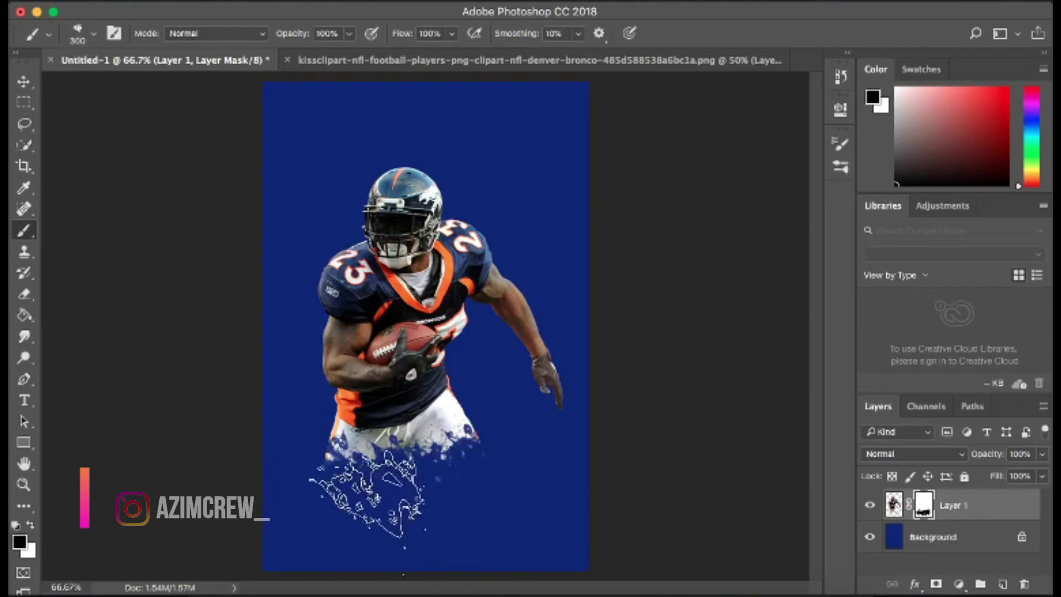
{"action": "left_click", "coordinate": [395, 393]}
{"action": "key", "text": "super+z"}
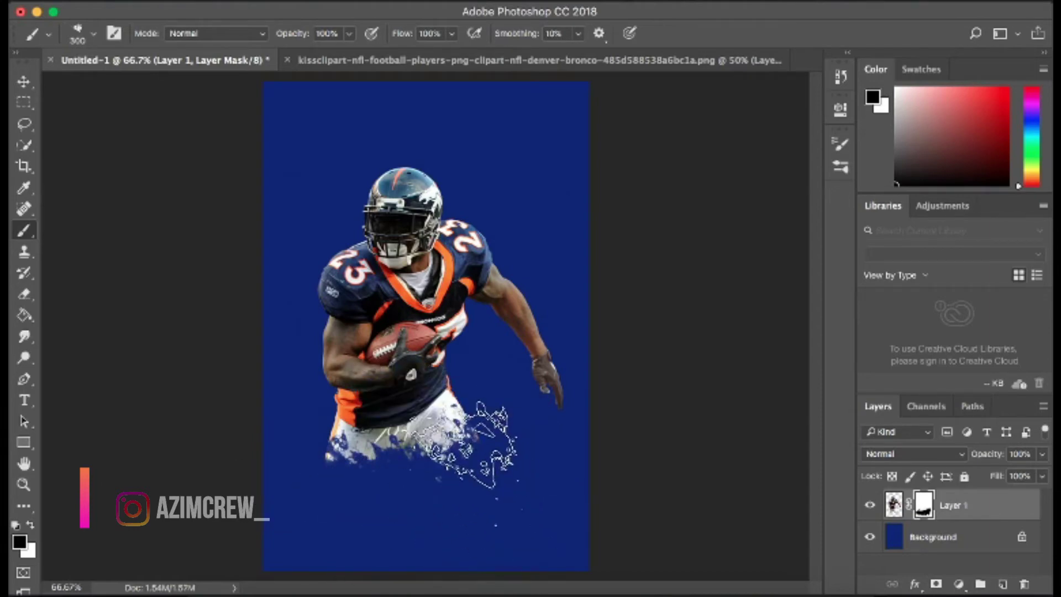
Lower the brush opacity to 81% and stamp splatter on the mask over the player's helmet, shoulder and arm edges
{"action": "left_click_drag", "start_coordinate": [306, 35], "coordinate": [285, 35]}
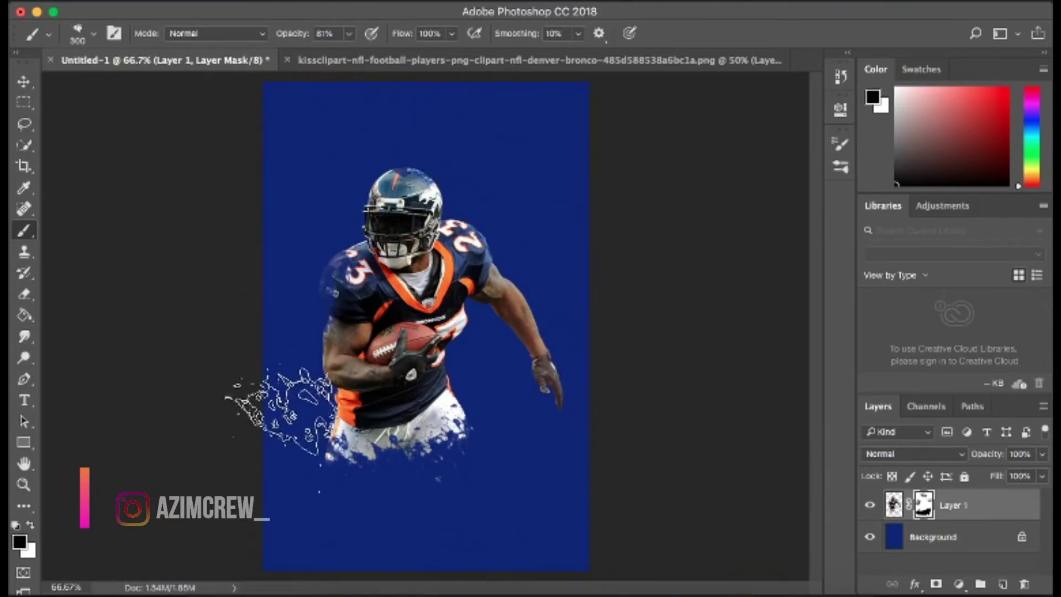
{"action": "left_click", "coordinate": [520, 276]}
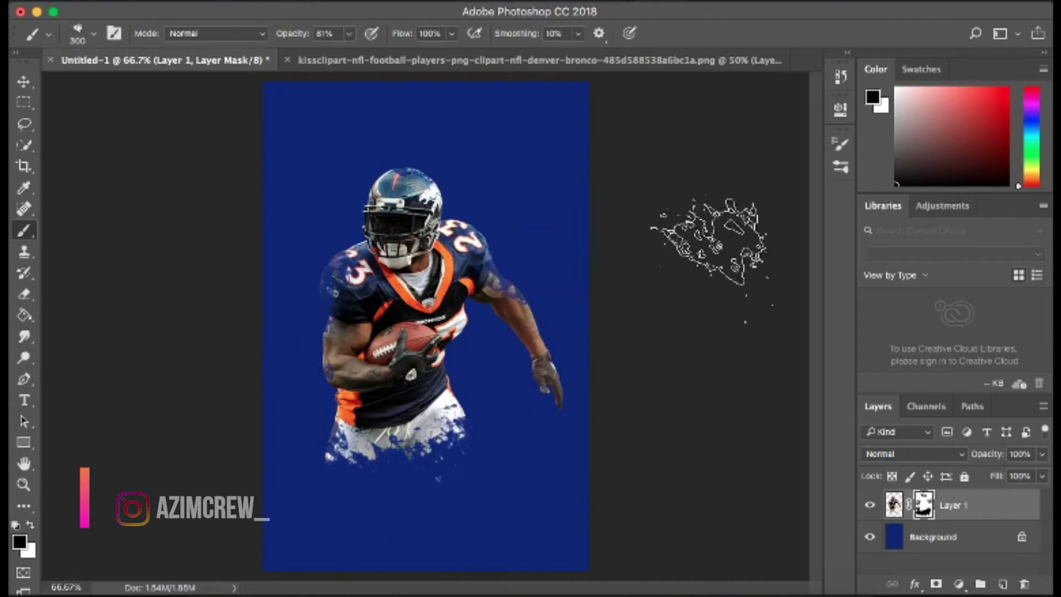
{"action": "left_click", "coordinate": [23, 83]}
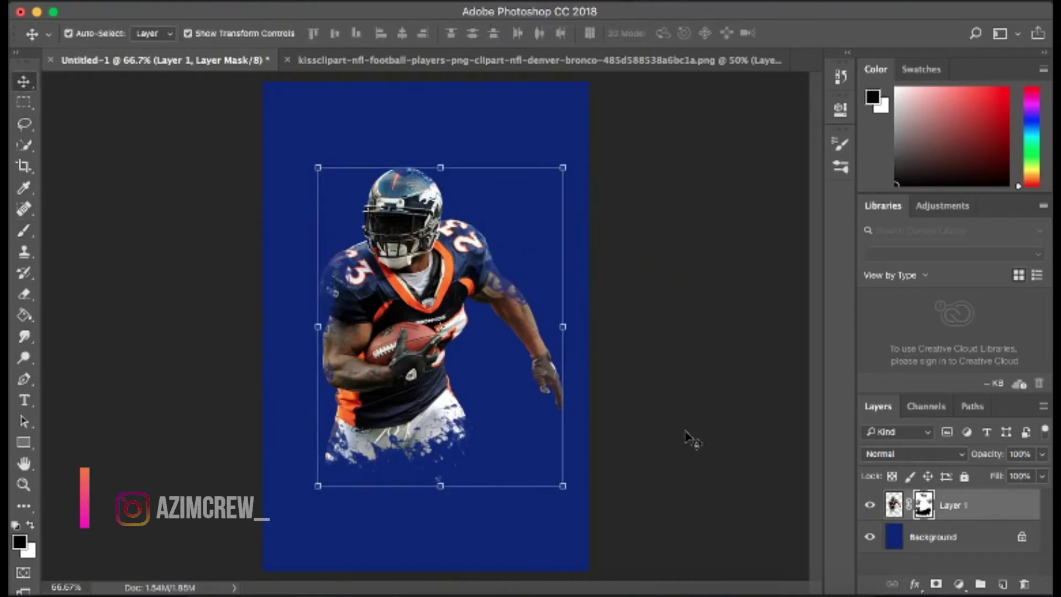
{"action": "left_click", "coordinate": [398, 0]}
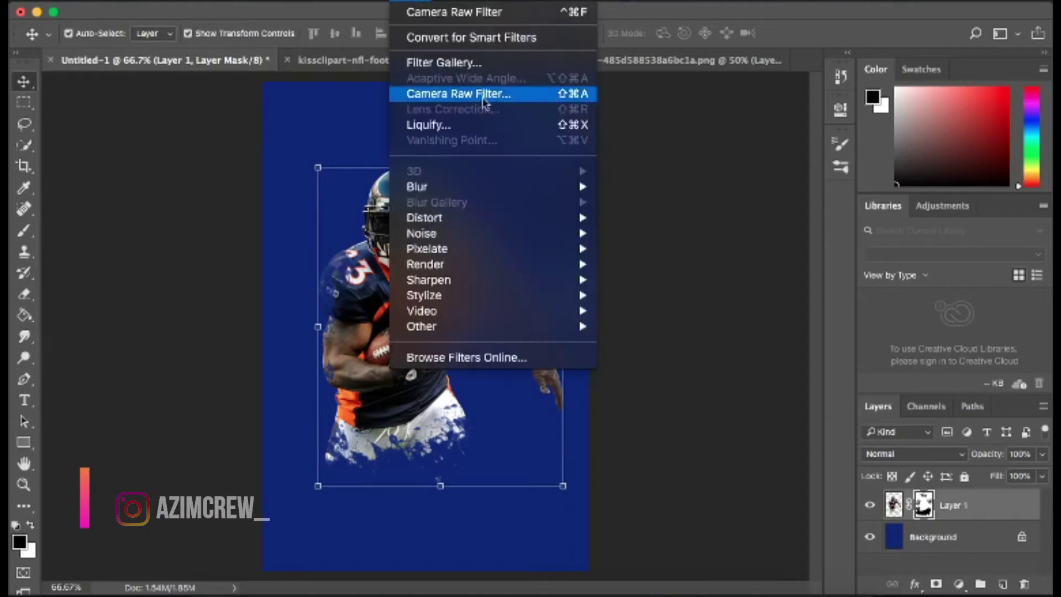
{"action": "left_click", "coordinate": [449, 95]}
{"action": "left_click", "coordinate": [877, 573]}
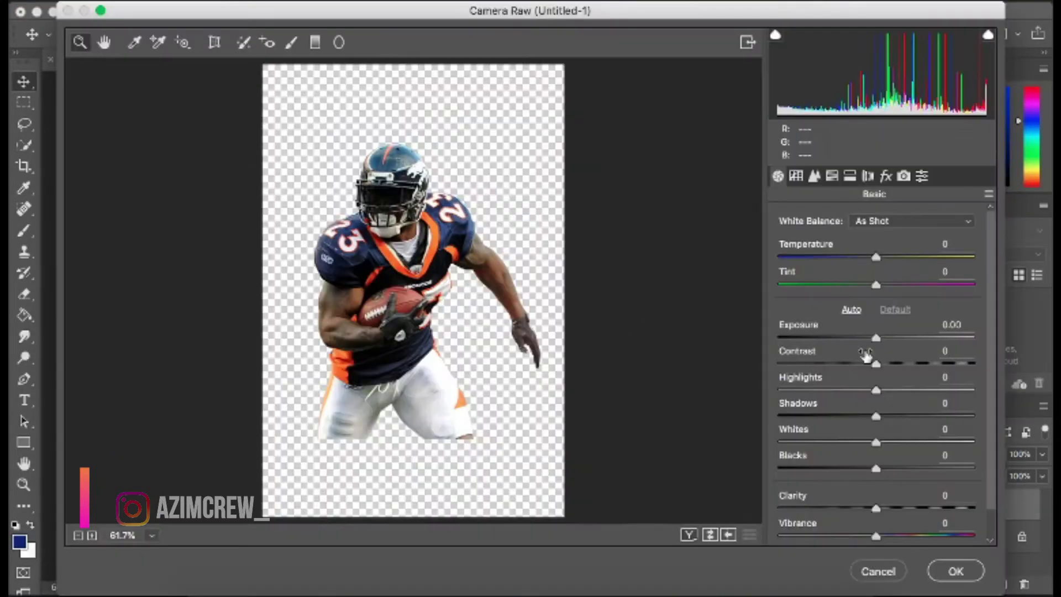
Apply the Camera Raw Filter to the player image with Exposure +0.45, Contrast +16, Clarity +13 and Vibrance +13
{"action": "left_click_drag", "start_coordinate": [876, 338], "coordinate": [891, 364]}
{"action": "scroll", "coordinate": [900, 433], "scroll_direction": "down", "scroll_amount": 1}
{"action": "left_click_drag", "start_coordinate": [876, 509], "coordinate": [886, 482]}
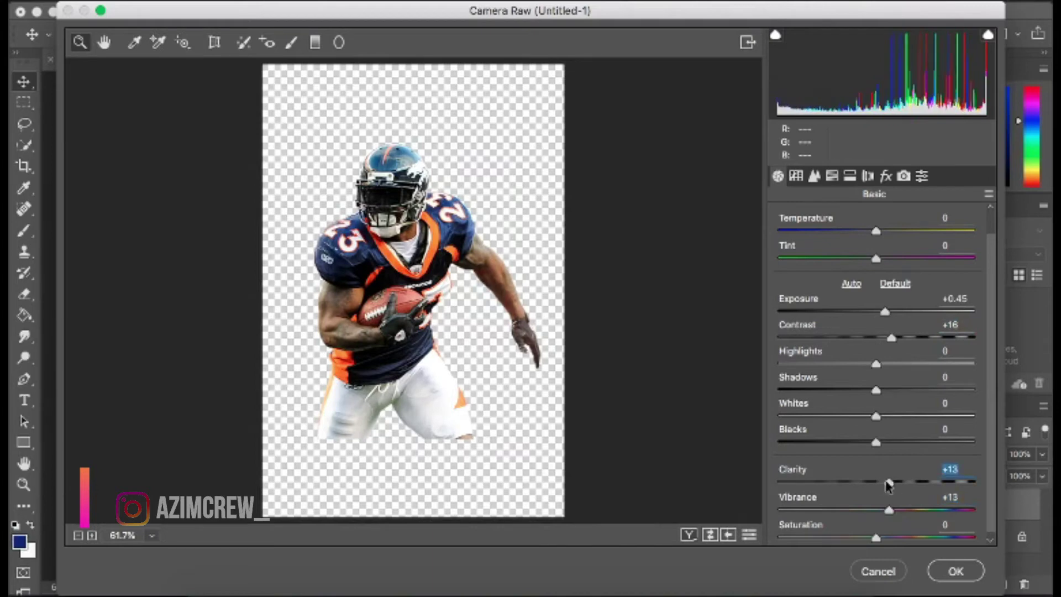
{"action": "scroll", "coordinate": [917, 503], "scroll_direction": "up", "scroll_amount": 1}
{"action": "left_click", "coordinate": [957, 572]}
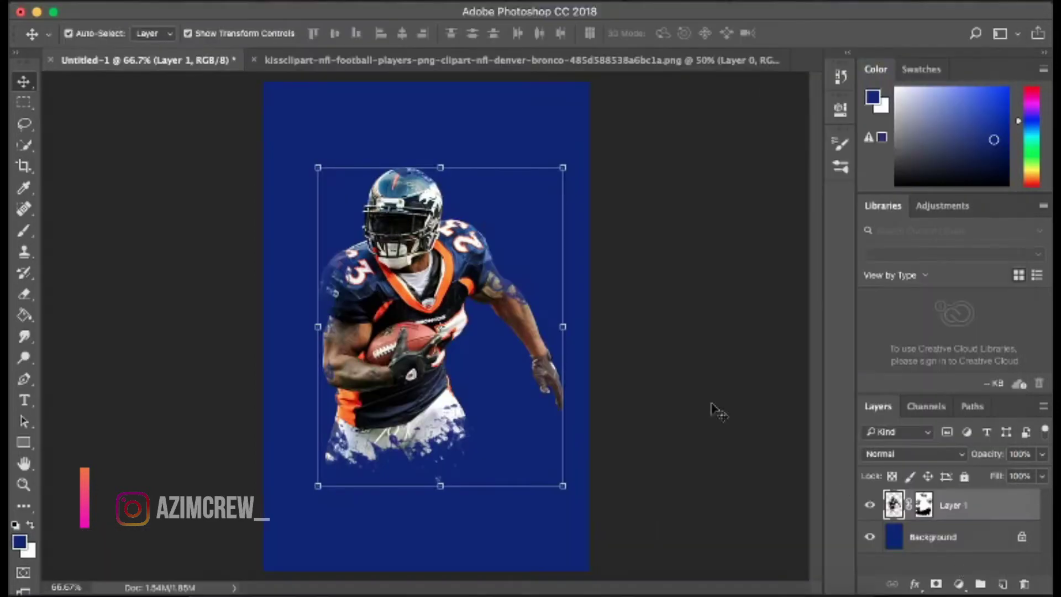
Apply the Cutout filter to the player with Number of Levels 6, Edge Simplicity 3 and Edge Fidelity 2
{"action": "left_click", "coordinate": [410, 2]}
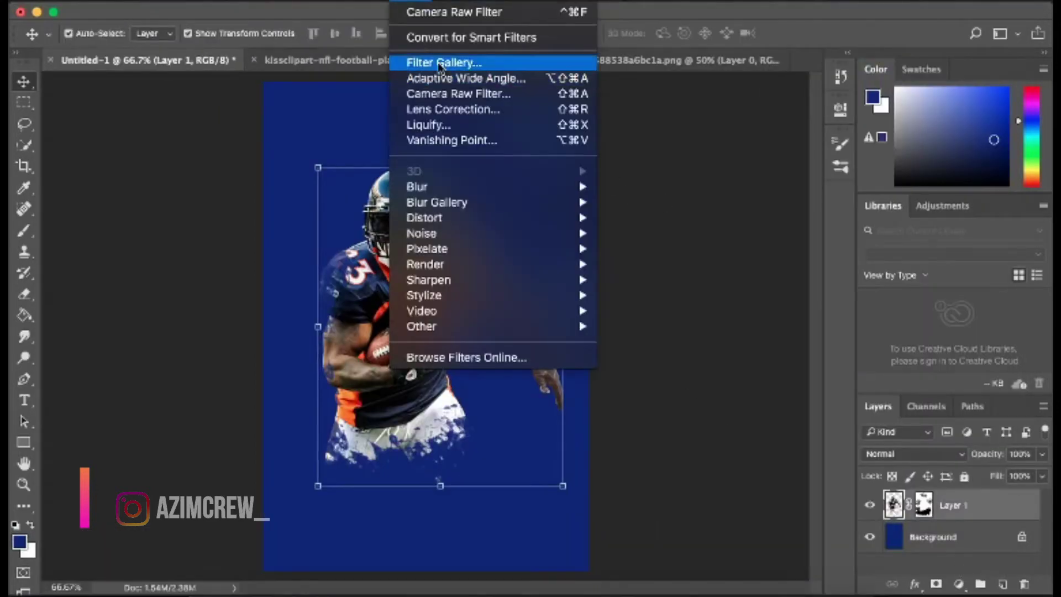
{"action": "left_click", "coordinate": [486, 65]}
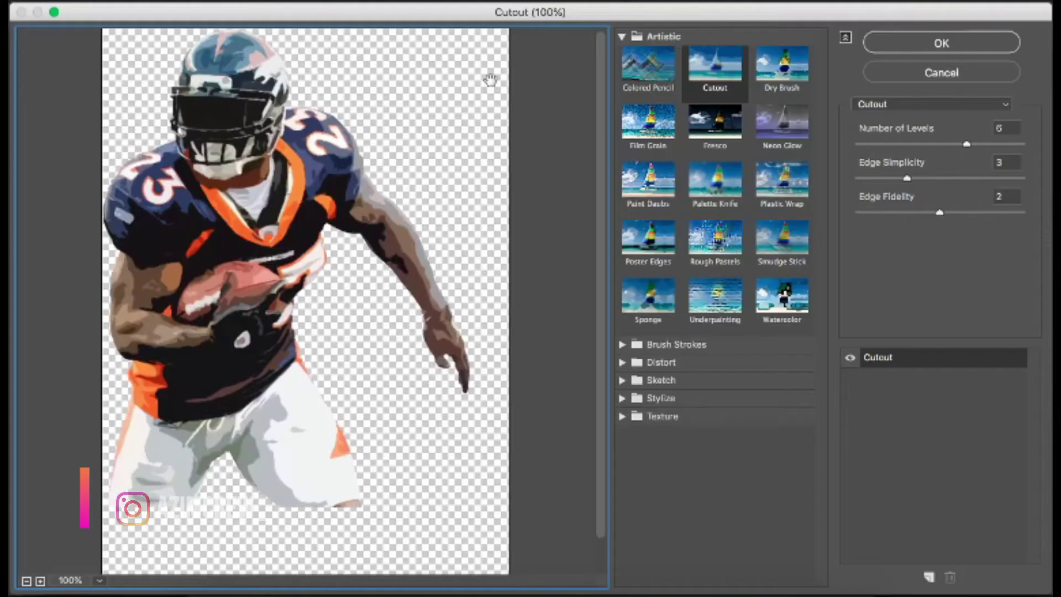
{"action": "left_click", "coordinate": [957, 42]}
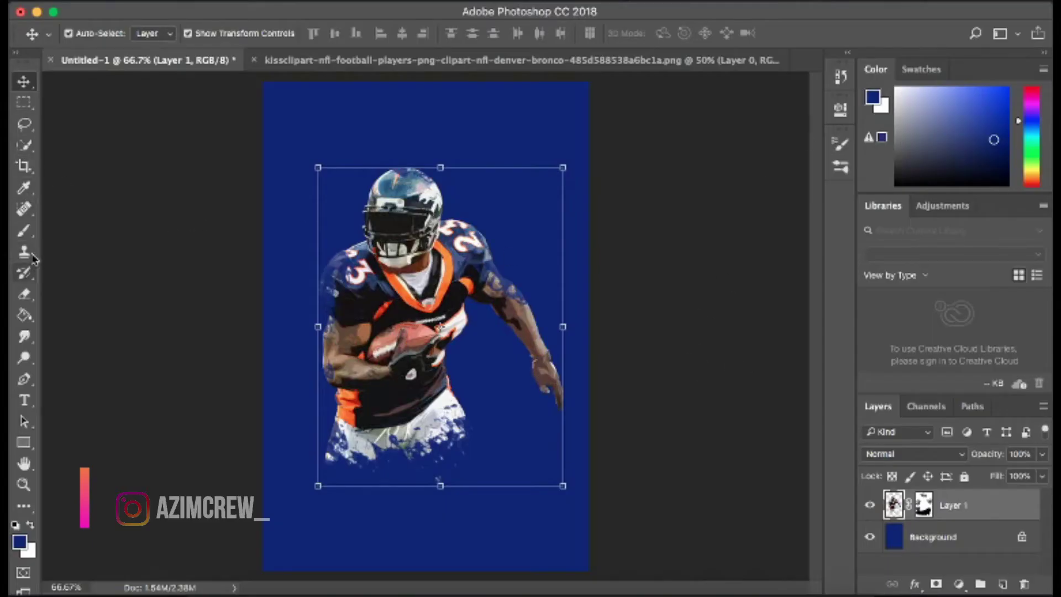
Reduce the splatter brush to 90 px, set the colour to white and stamp splatter over the shoulder number beside the helmet
{"action": "left_click", "coordinate": [24, 231]}
{"action": "left_click", "coordinate": [93, 33]}
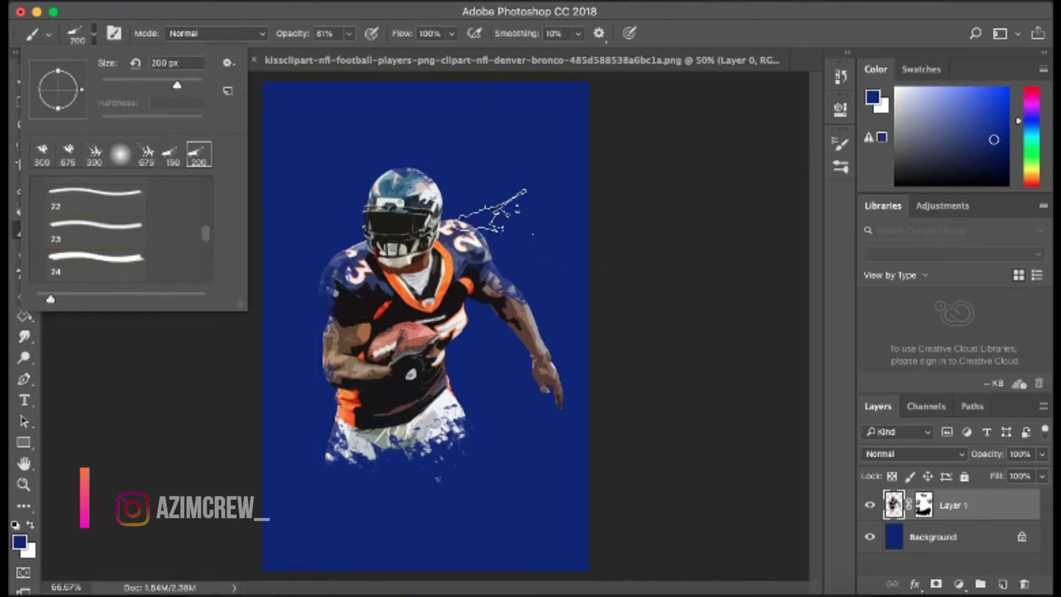
{"action": "left_click", "coordinate": [673, 195]}
{"action": "key", "text": "bracketleft"}
{"action": "key", "text": "bracketleft"}
{"action": "key", "text": "bracketleft"}
{"action": "key", "text": "bracketleft"}
{"action": "key", "text": "bracketleft"}
{"action": "left_click", "coordinate": [896, 89]}
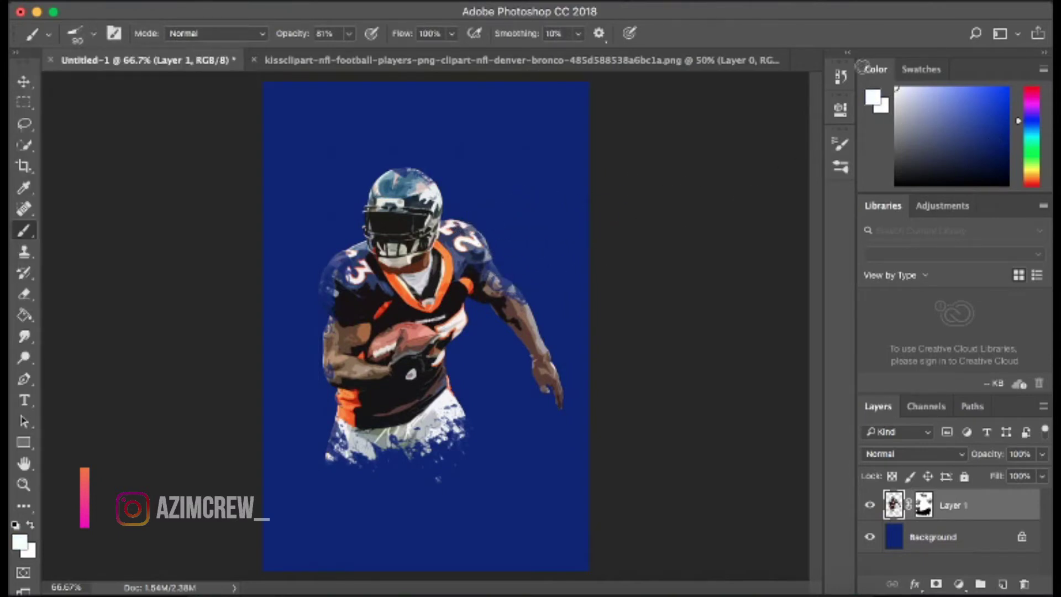
{"action": "left_click", "coordinate": [486, 238]}
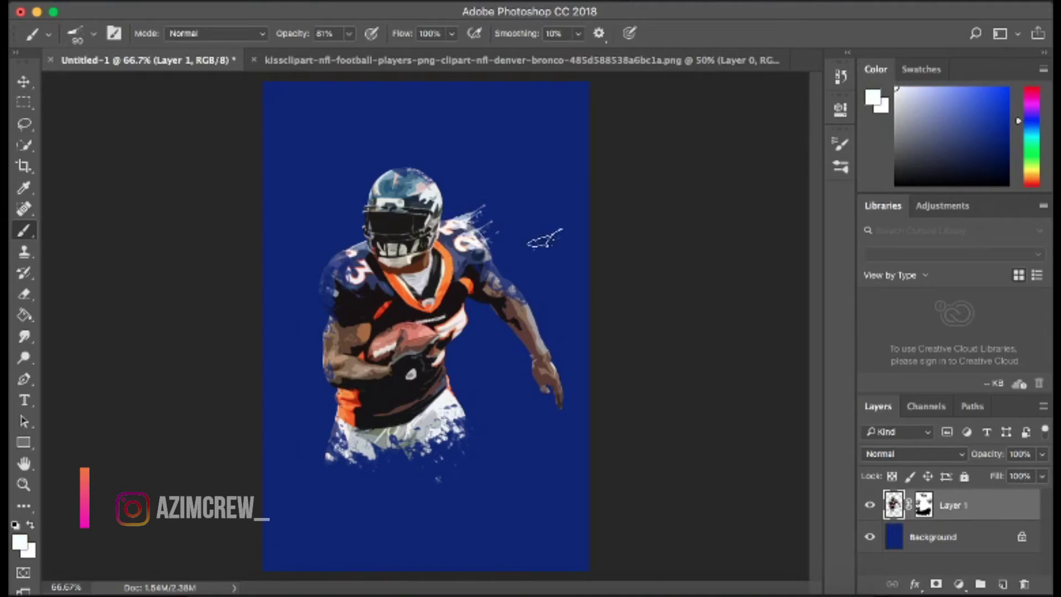
Raise the brush opacity to 90% and stamp white splatter around the jersey, football, shorts and helmet edge
{"action": "key", "text": "i"}
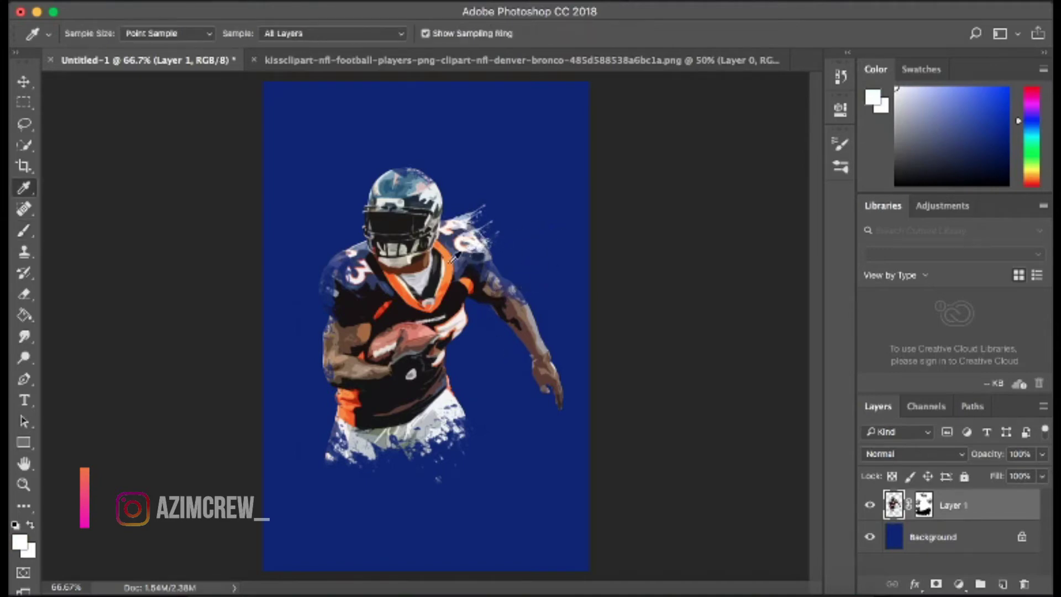
{"action": "key", "text": "b"}
{"action": "left_click_drag", "start_coordinate": [378, 357], "coordinate": [410, 336]}
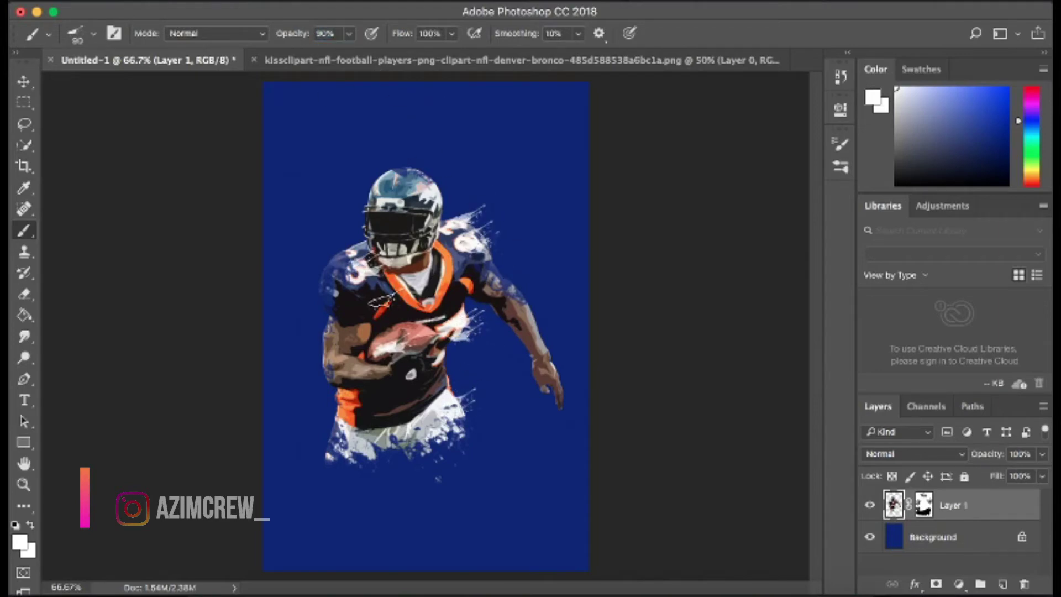
{"action": "left_click", "coordinate": [397, 344]}
{"action": "left_click", "coordinate": [415, 320]}
{"action": "left_click", "coordinate": [448, 187]}
{"action": "left_click", "coordinate": [433, 170]}
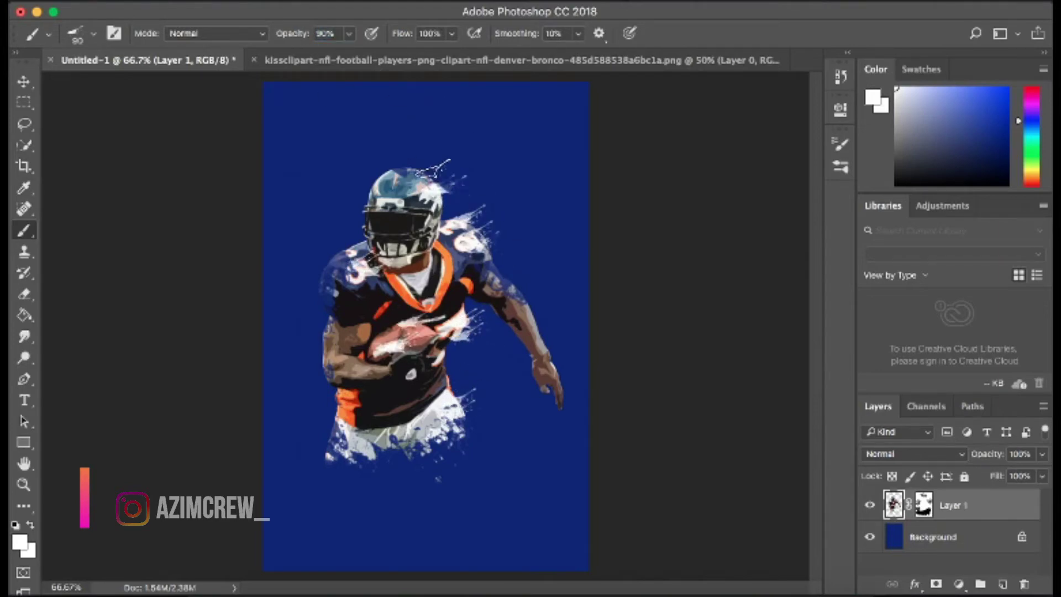
Sample the collar's orange and stamp splatter over the collar and the jersey's lower side, undoing the stray dab on the arm
{"action": "left_click", "coordinate": [451, 270], "text": "alt"}
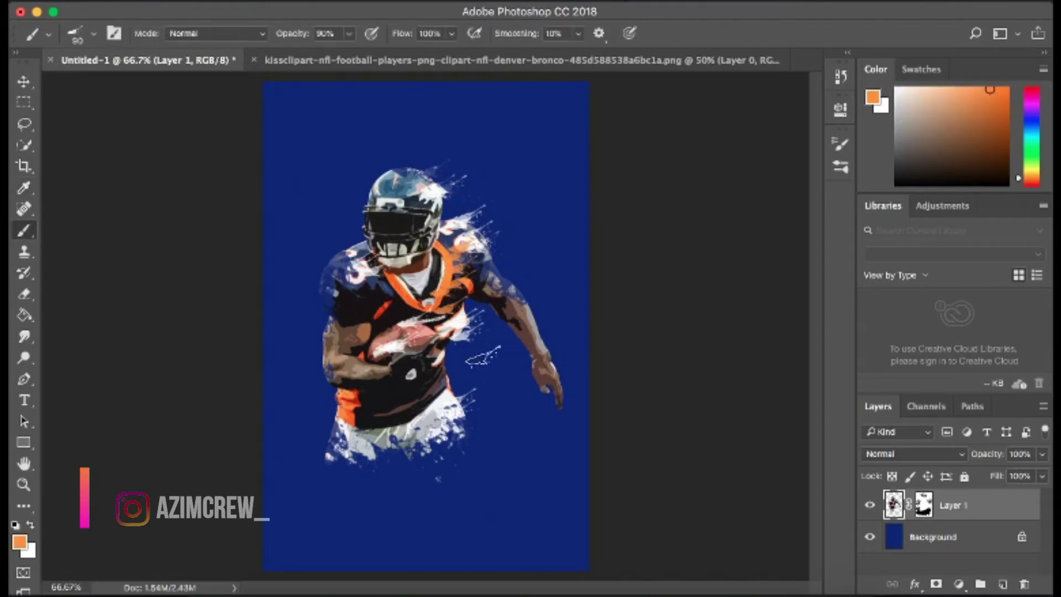
{"action": "left_click", "coordinate": [366, 405]}
{"action": "left_click", "coordinate": [364, 389]}
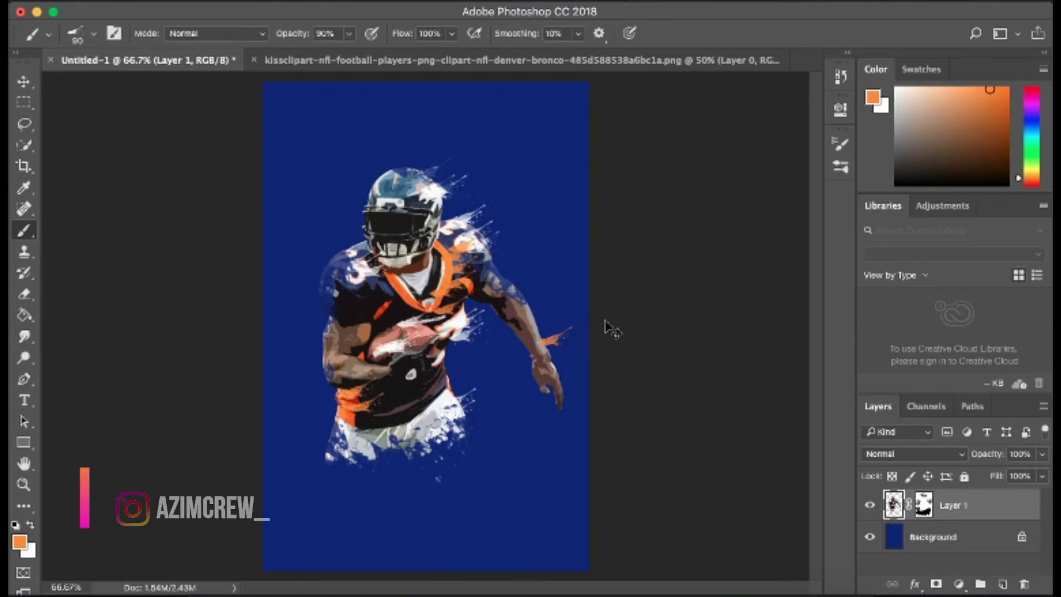
{"action": "left_click", "coordinate": [531, 344], "text": "alt"}
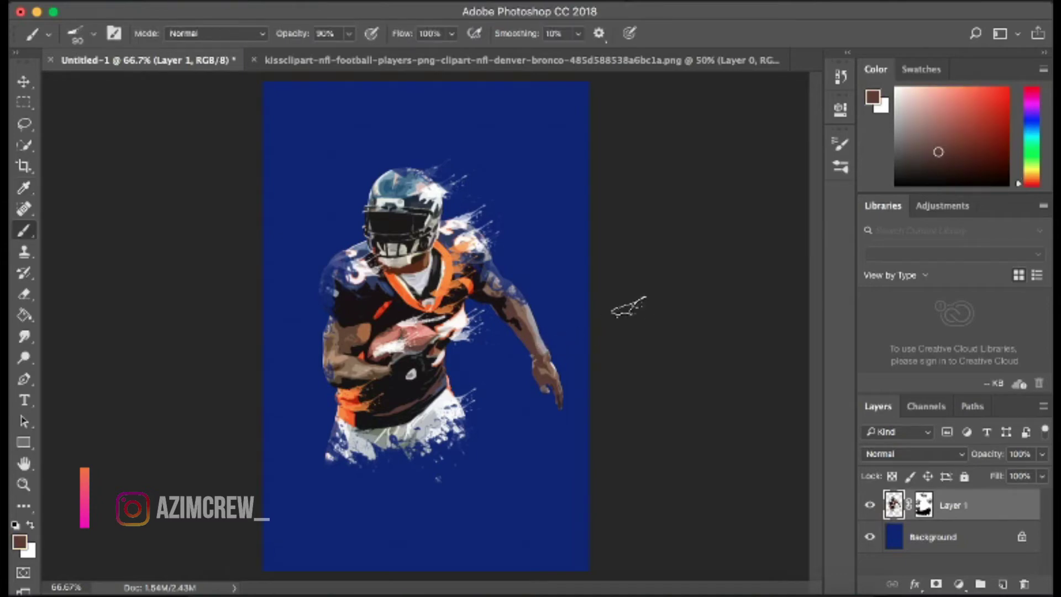
{"action": "key", "text": "v"}
{"action": "key", "text": "t"}
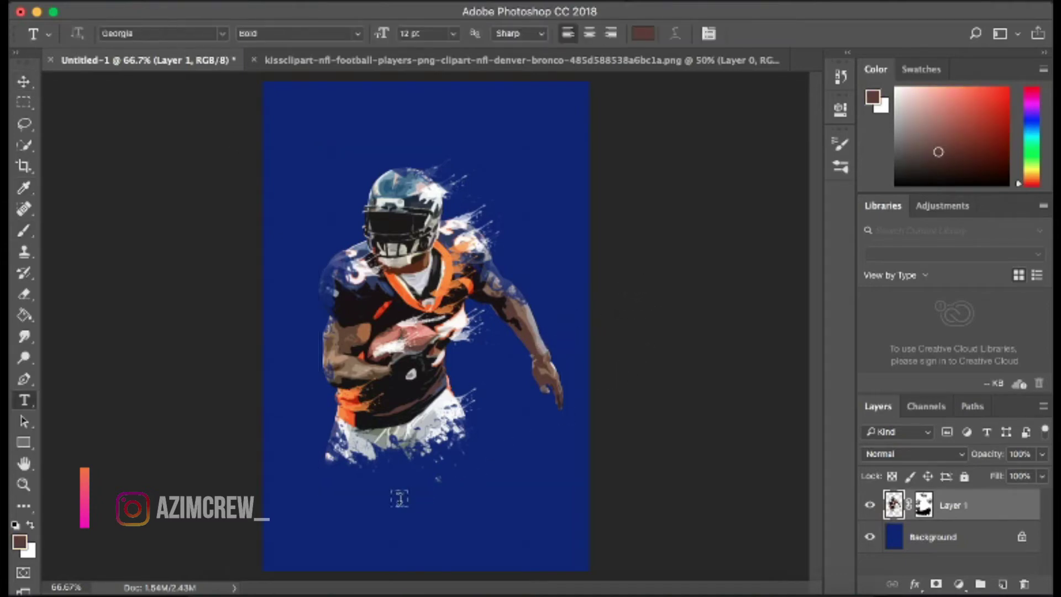
{"action": "left_click", "coordinate": [413, 496]}
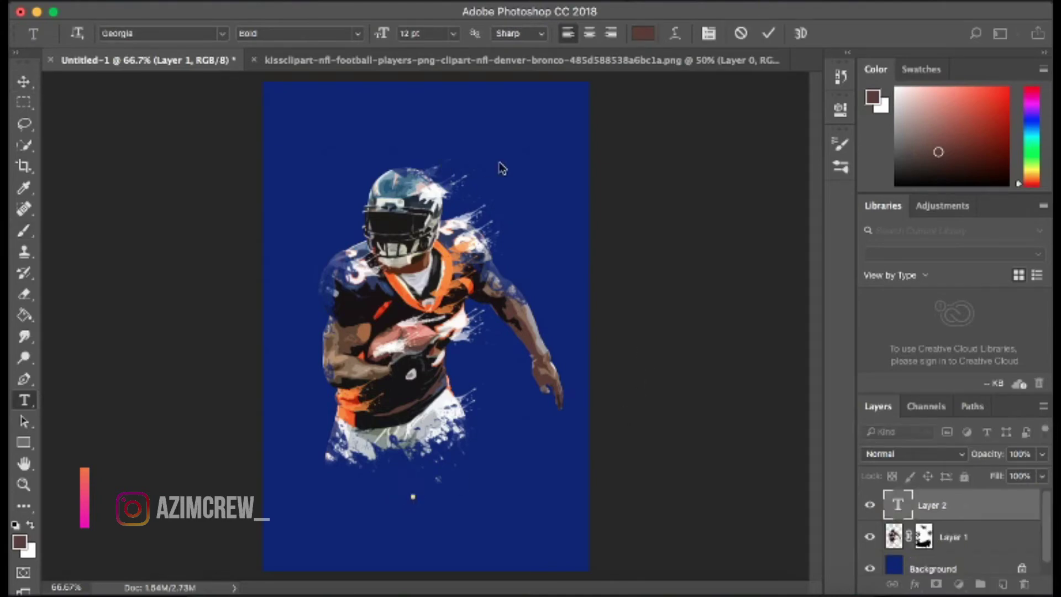
{"action": "left_click", "coordinate": [24, 83]}
Target the Background layer and set up a Soft Round brush at 300 px with 0% hardness
{"action": "left_click", "coordinate": [928, 566]}
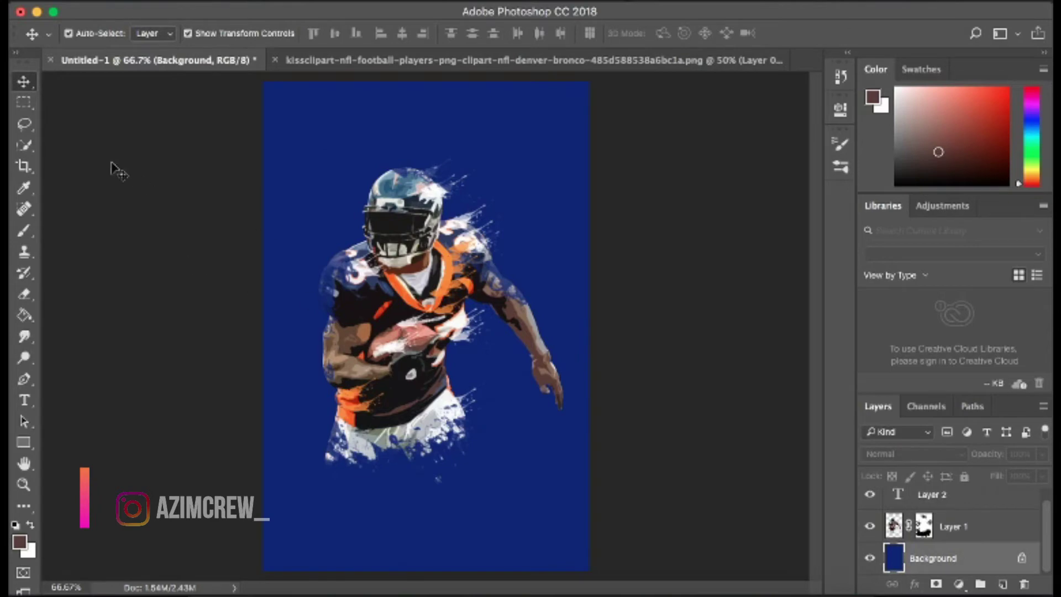
{"action": "left_click", "coordinate": [24, 230]}
{"action": "left_click", "coordinate": [80, 33]}
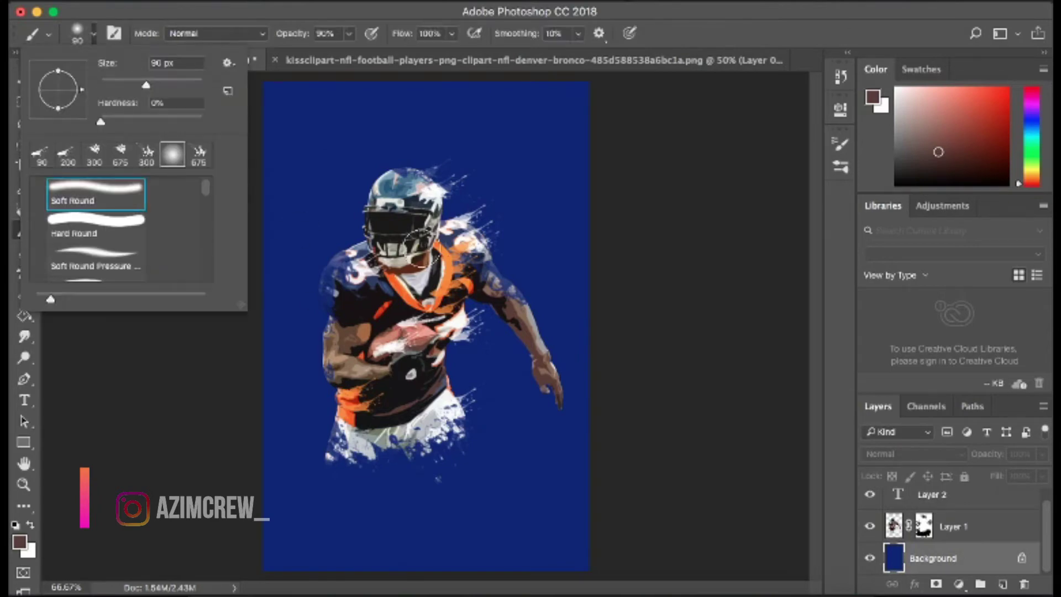
{"action": "left_click", "coordinate": [680, 213]}
{"action": "key", "text": "bracketright"}
{"action": "key", "text": "bracketright"}
{"action": "key", "text": "bracketright"}
{"action": "key", "text": "bracketright"}
{"action": "key", "text": "bracketright"}
{"action": "key", "text": "bracketright"}
{"action": "key", "text": "bracketright"}
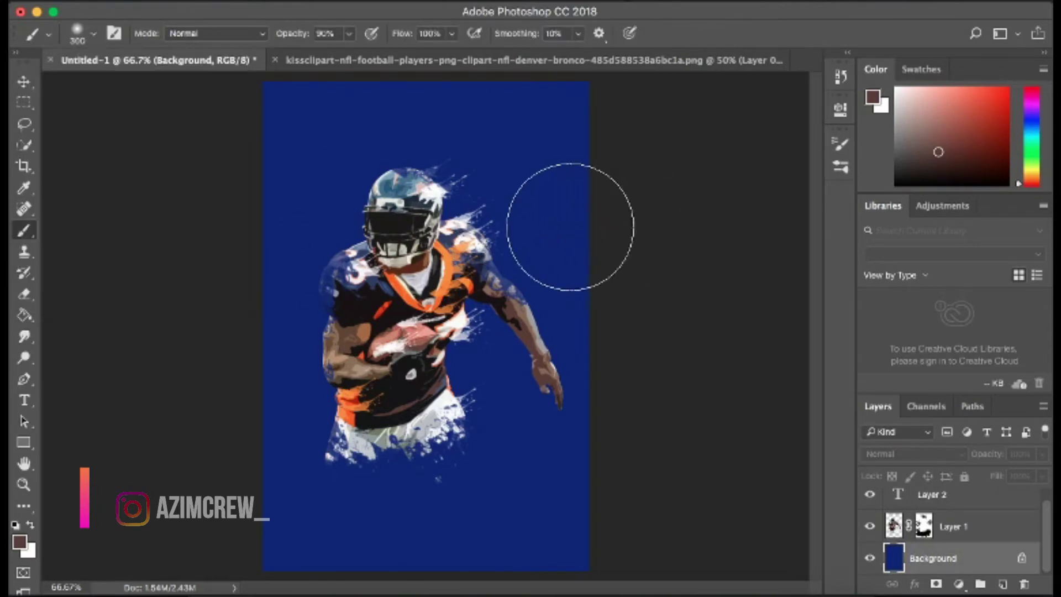
Choose a lighter shade of the background blue and paint a soft glow on the background around the player
{"action": "left_click", "coordinate": [518, 239], "text": "alt"}
{"action": "left_click", "coordinate": [975, 135]}
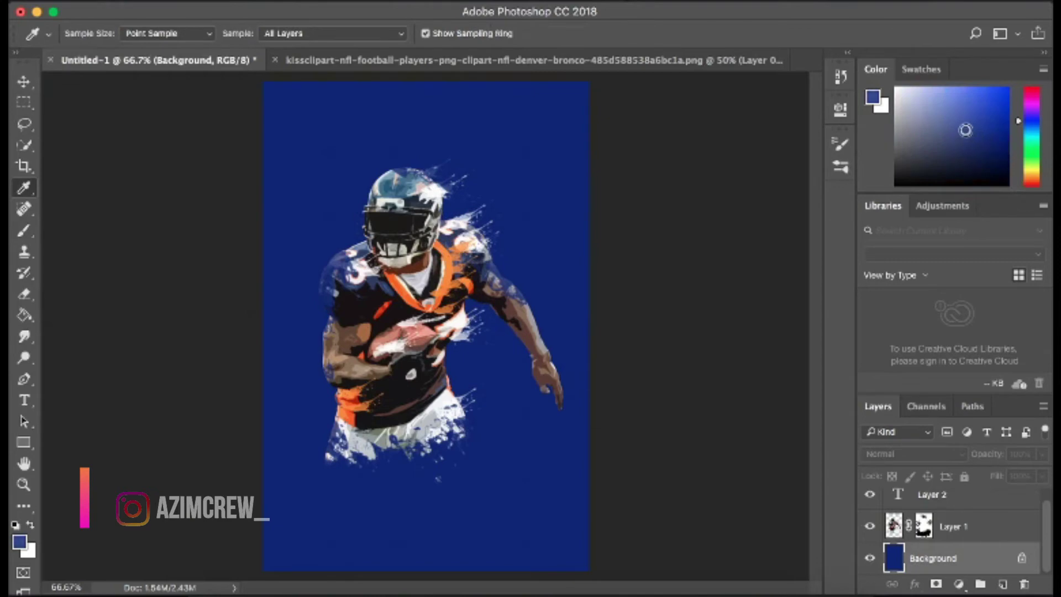
{"action": "key", "text": "b"}
{"action": "mouse_move", "coordinate": [478, 132]}
{"action": "left_mouse_down"}
{"action": "mouse_move", "coordinate": [309, 276]}
{"action": "mouse_move", "coordinate": [494, 376]}
{"action": "mouse_move", "coordinate": [467, 330]}
{"action": "mouse_move", "coordinate": [489, 418]}
{"action": "left_mouse_up"}
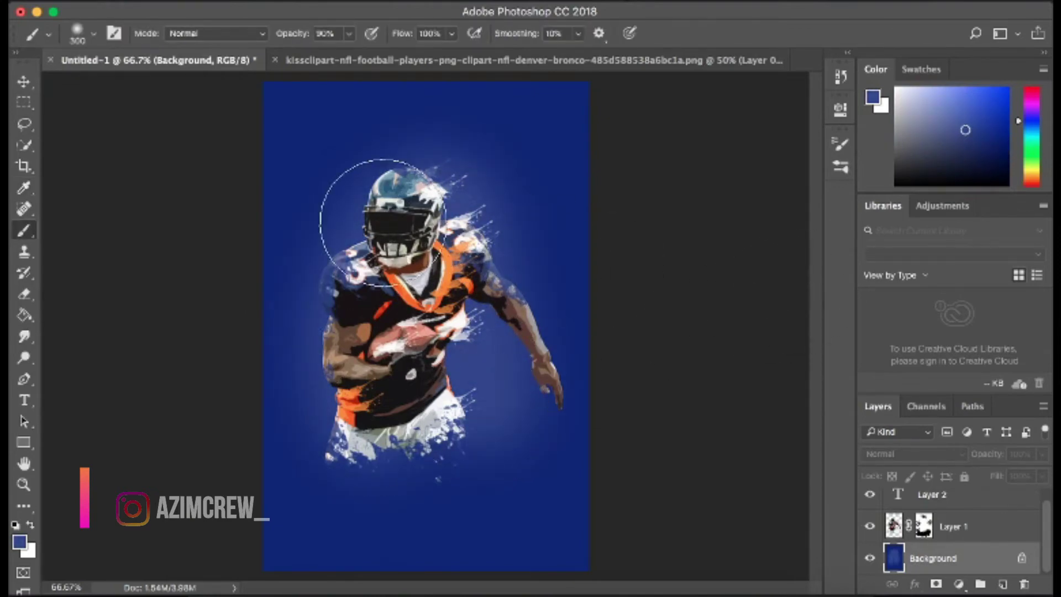
{"action": "mouse_move", "coordinate": [382, 221]}
{"action": "left_mouse_down"}
{"action": "mouse_move", "coordinate": [365, 430]}
{"action": "mouse_move", "coordinate": [498, 453]}
{"action": "mouse_move", "coordinate": [521, 263]}
{"action": "mouse_move", "coordinate": [509, 213]}
{"action": "left_mouse_up"}
{"action": "key", "text": "super+z"}
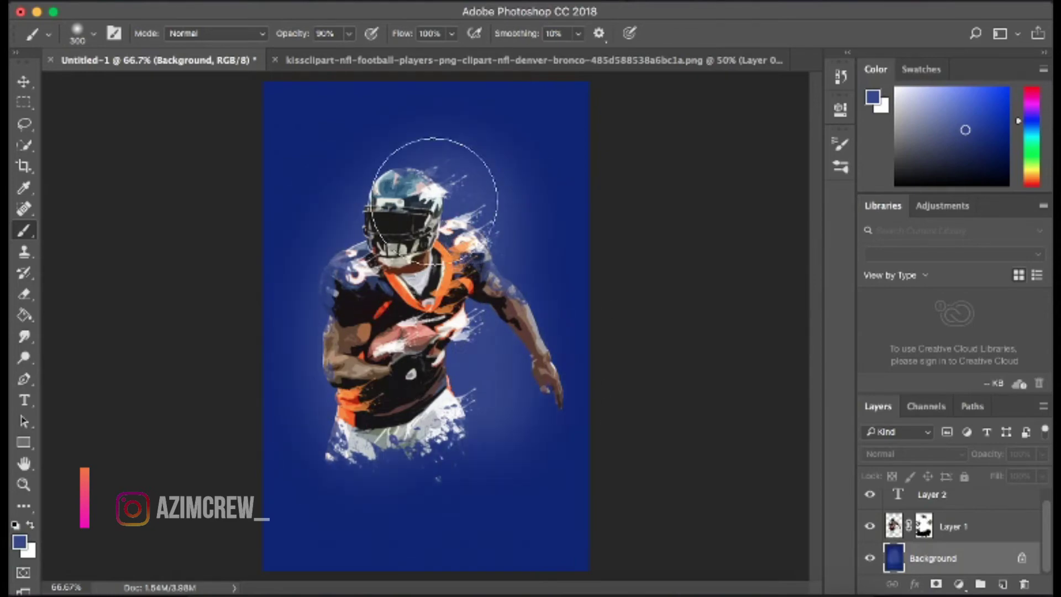
{"action": "left_click", "coordinate": [23, 82]}
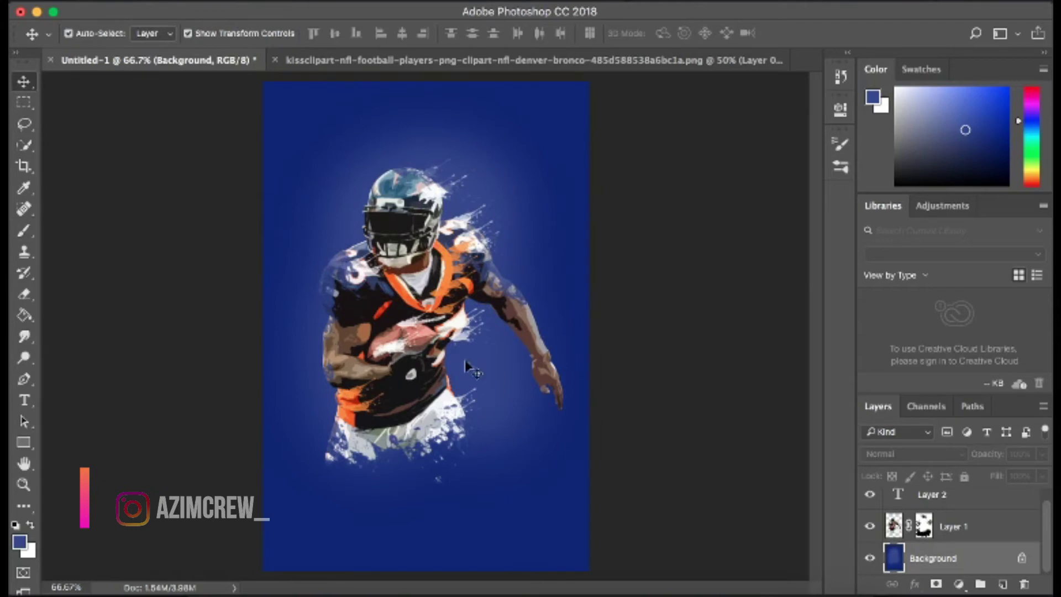
Add the text "23" below the player in Georgia Bold at 41 pt
{"action": "key", "text": "t"}
{"action": "left_click", "coordinate": [412, 528]}
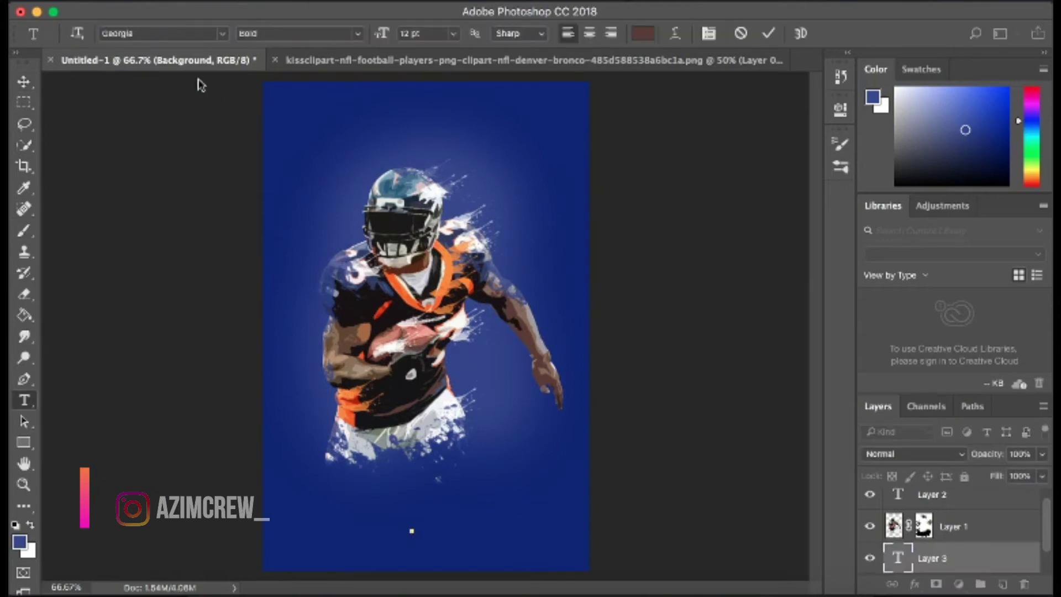
{"action": "type", "text": "23"}
{"action": "double_click", "coordinate": [437, 522]}
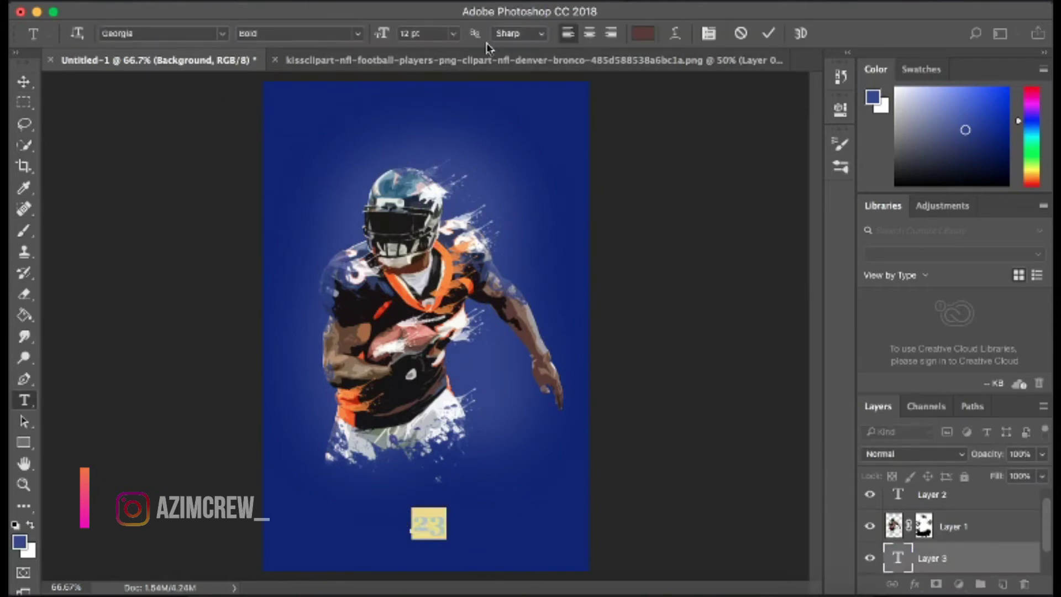
{"action": "left_click_drag", "start_coordinate": [380, 33], "coordinate": [407, 33]}
{"action": "left_click", "coordinate": [166, 33]}
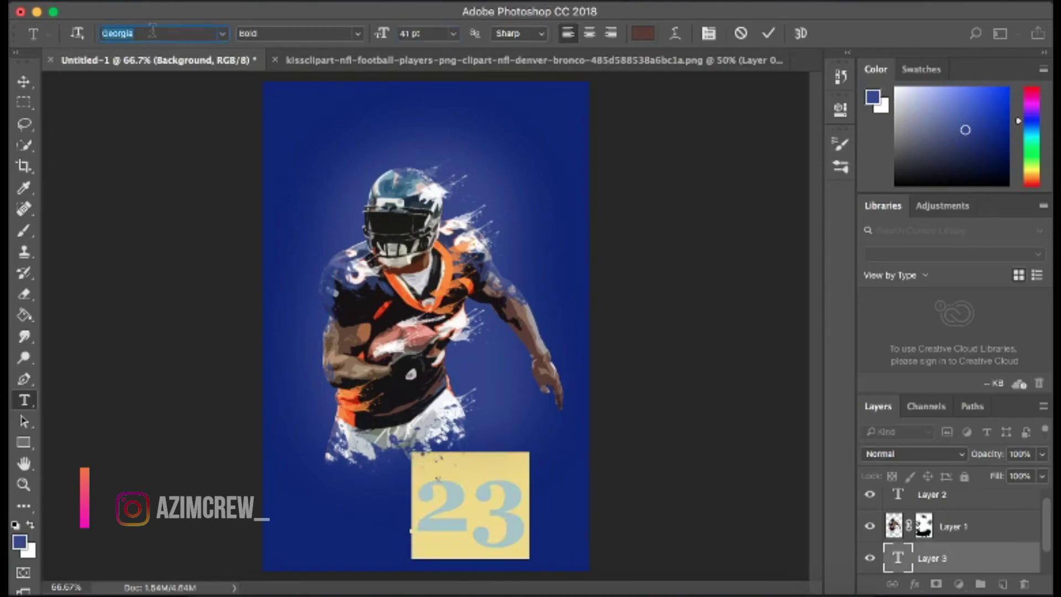
{"action": "left_click", "coordinate": [222, 33]}
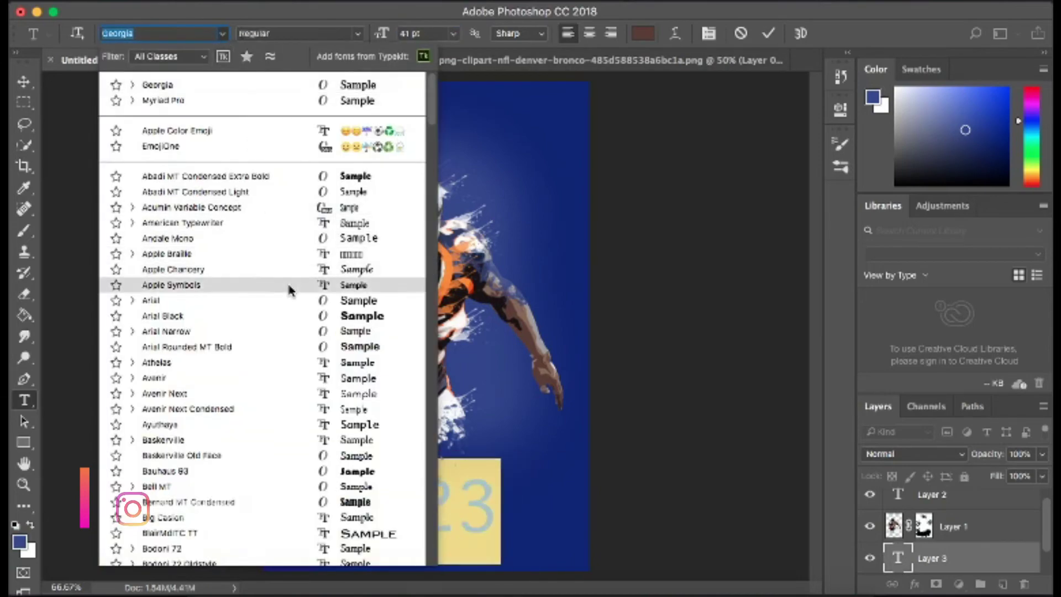
{"action": "left_click", "coordinate": [663, 149]}
{"action": "key", "text": "super+Return"}
{"action": "key", "text": "v"}
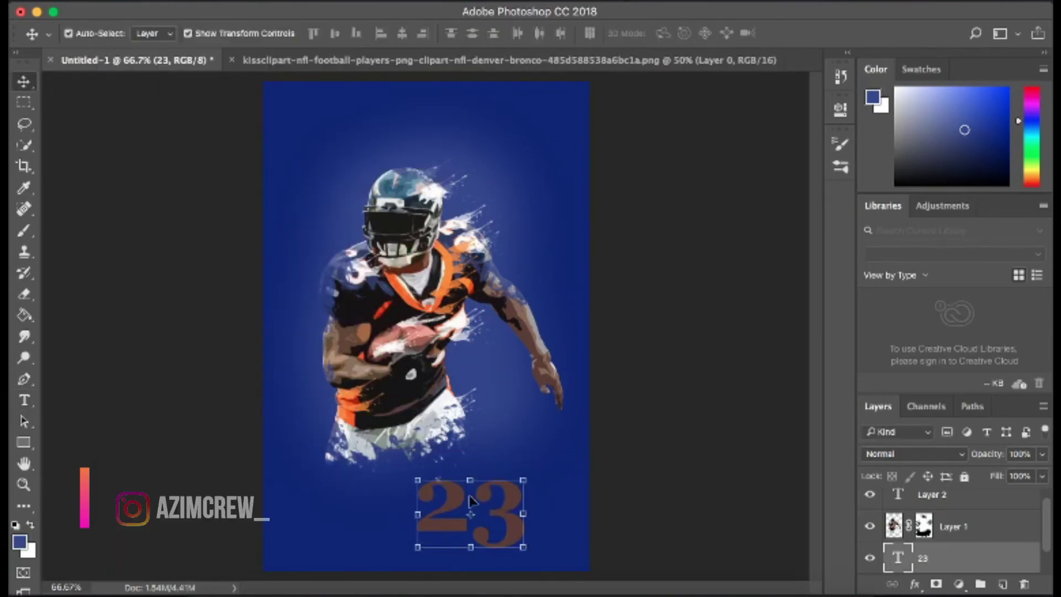
Move the number 23 below the player's outstretched hand and colour its text white
{"action": "left_click_drag", "start_coordinate": [470, 501], "coordinate": [523, 466]}
{"action": "left_click_drag", "start_coordinate": [918, 112], "coordinate": [895, 87]}
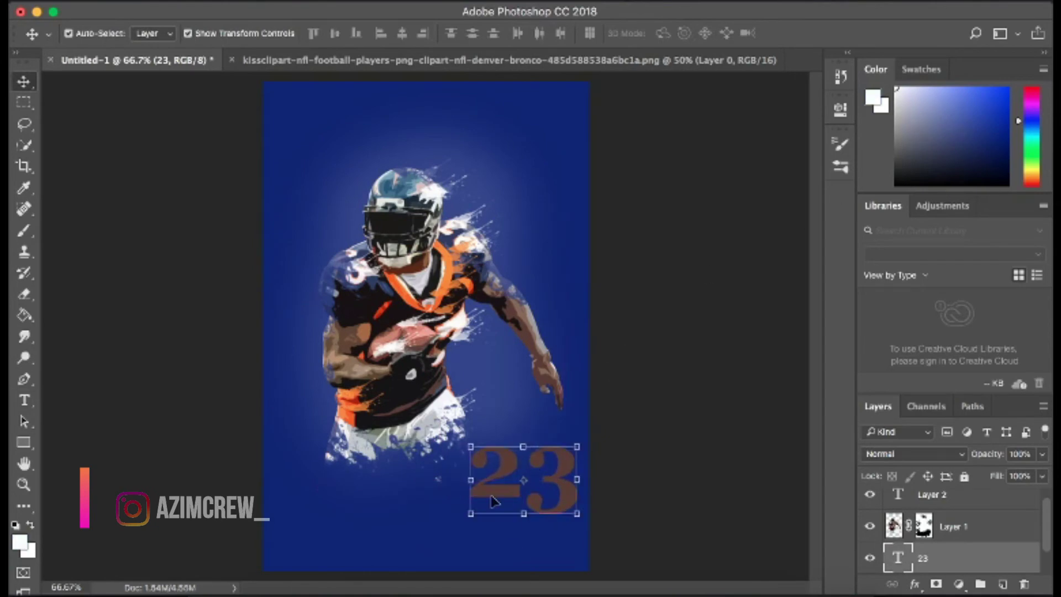
{"action": "key", "text": "t"}
{"action": "double_click", "coordinate": [542, 499]}
{"action": "left_click_drag", "start_coordinate": [932, 153], "coordinate": [867, 68]}
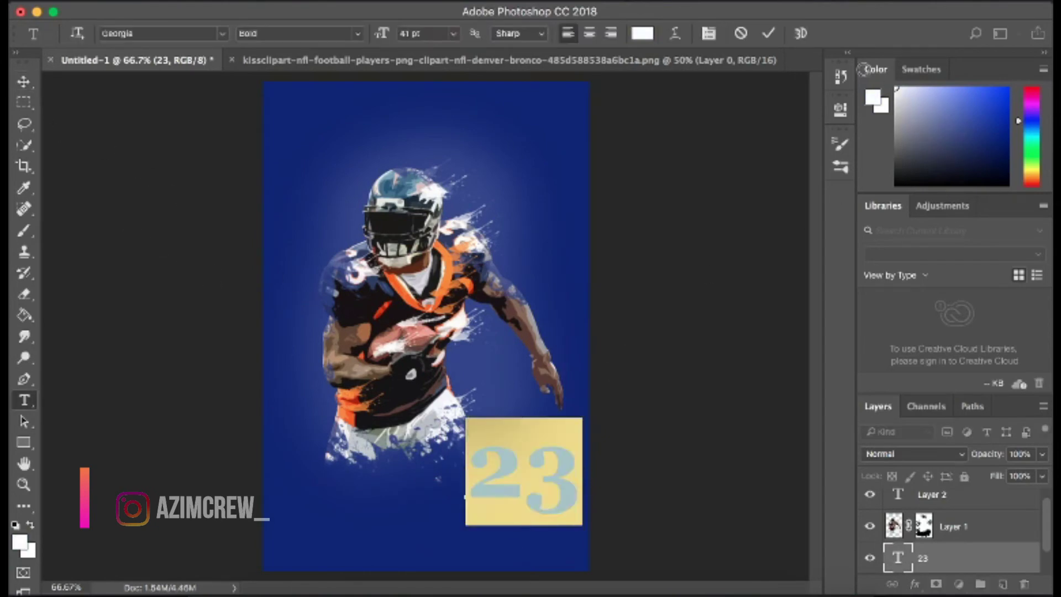
Change the font of the number 23 to Arial Black and position it centrally below the player
{"action": "left_click", "coordinate": [223, 34]}
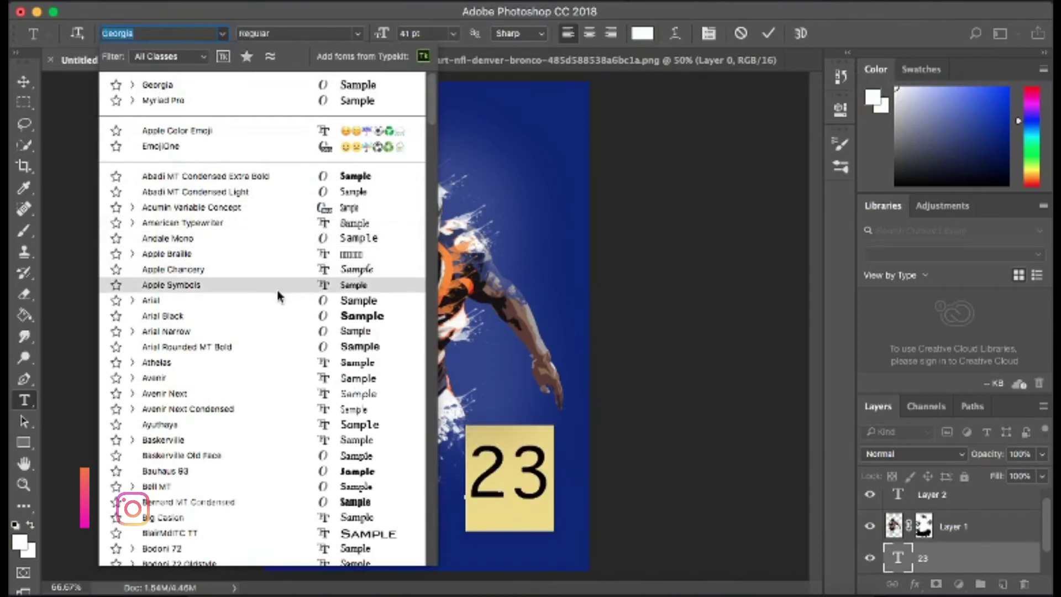
{"action": "left_click", "coordinate": [286, 316]}
{"action": "left_click", "coordinate": [24, 81]}
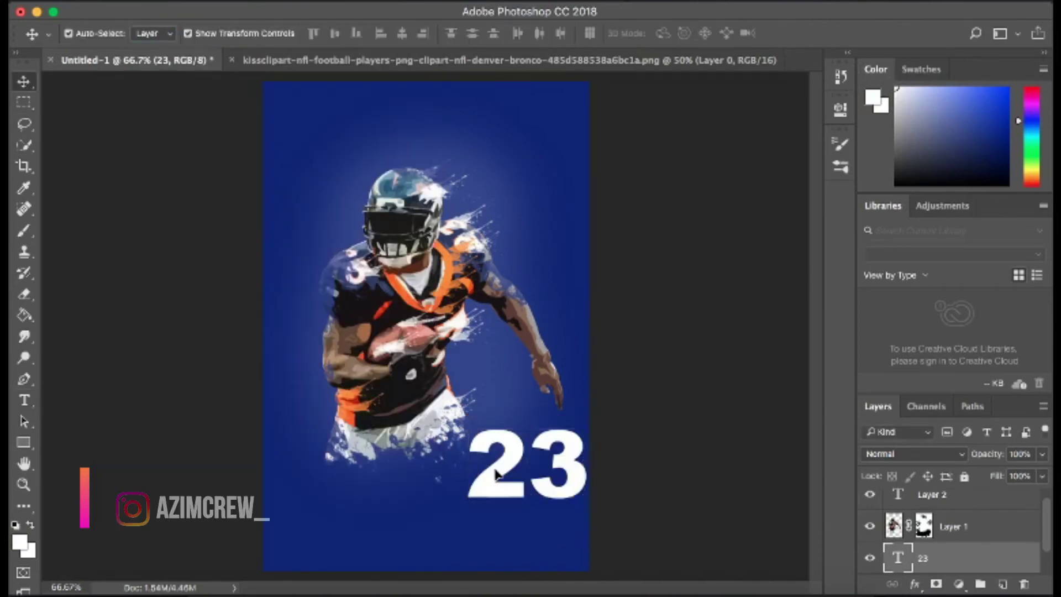
{"action": "left_click_drag", "start_coordinate": [492, 475], "coordinate": [367, 507]}
{"action": "mouse_move", "coordinate": [454, 505]}
{"action": "left_mouse_down"}
{"action": "mouse_move", "coordinate": [438, 509]}
{"action": "mouse_move", "coordinate": [446, 514]}
{"action": "left_mouse_up"}
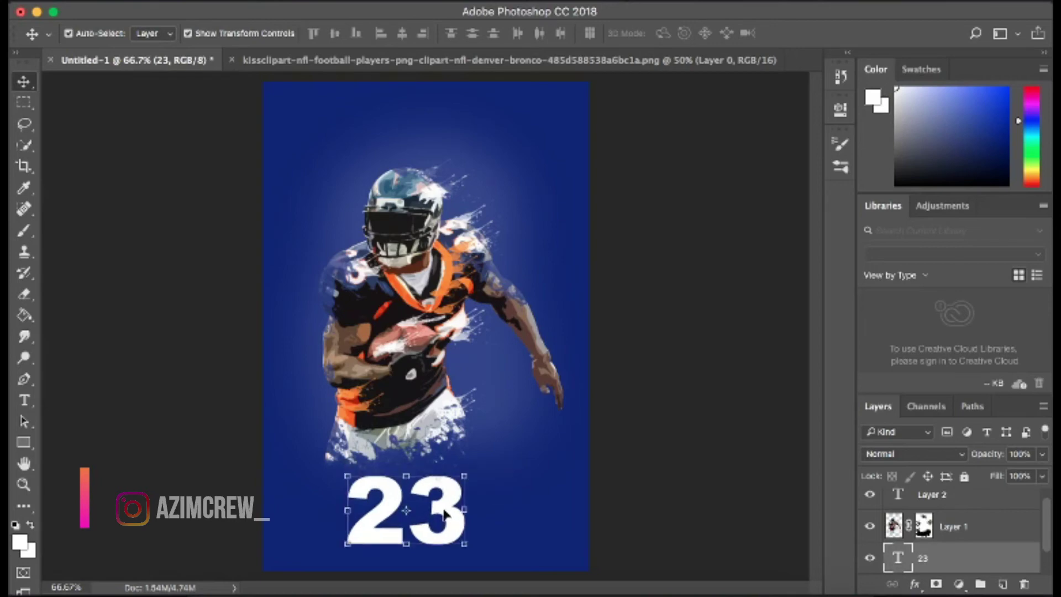
Rasterize the 23 text layer
{"action": "double_click", "coordinate": [899, 559]}
{"action": "right_click", "coordinate": [899, 559]}
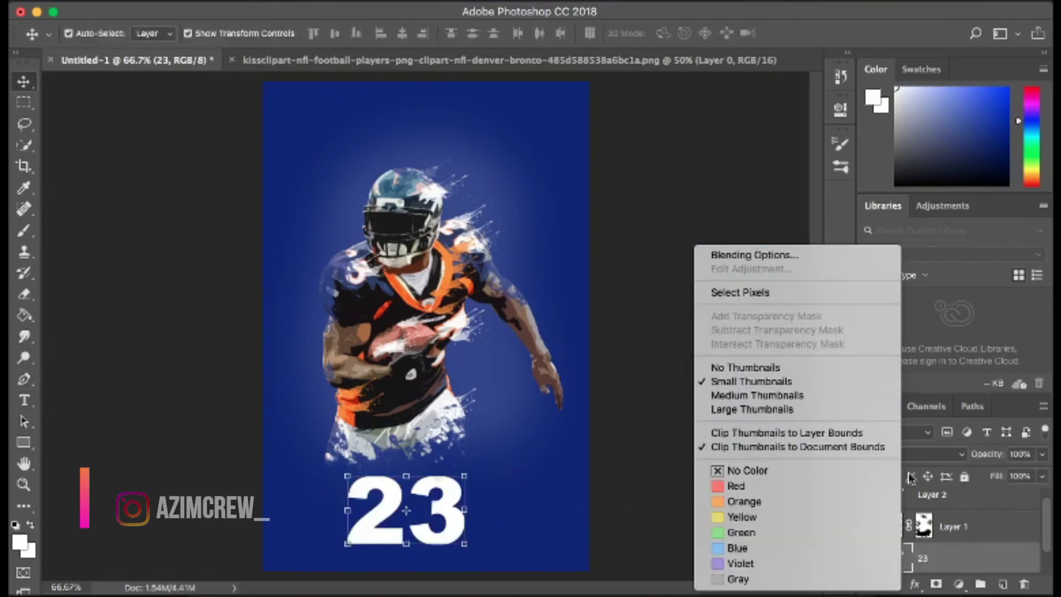
{"action": "right_click", "coordinate": [967, 562]}
{"action": "left_click", "coordinate": [859, 221]}
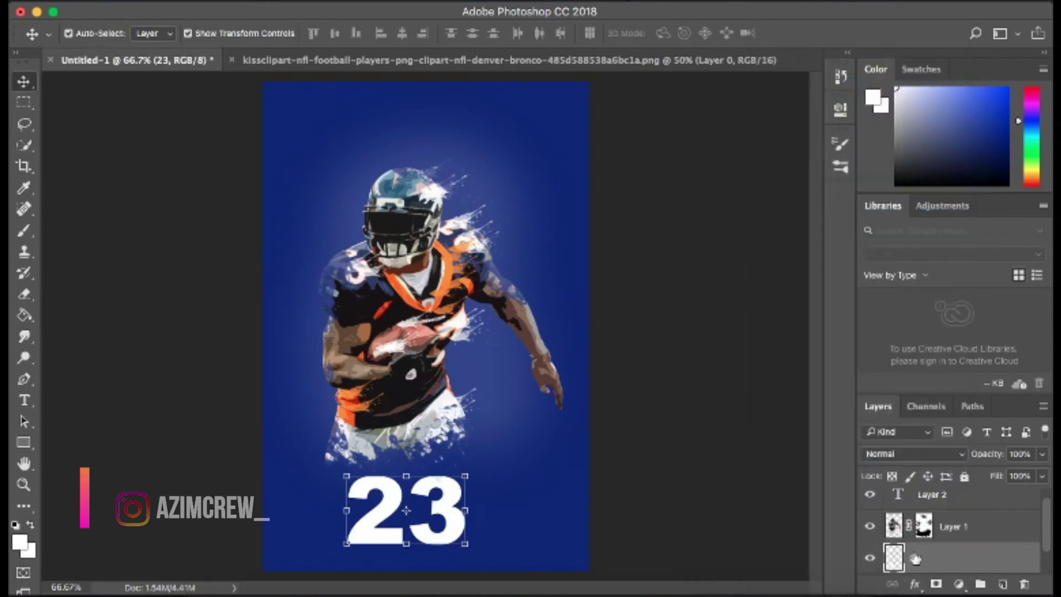
Add a Stroke effect to the 23 layer using the orange sampled from the player's jersey
{"action": "double_click", "coordinate": [900, 555]}
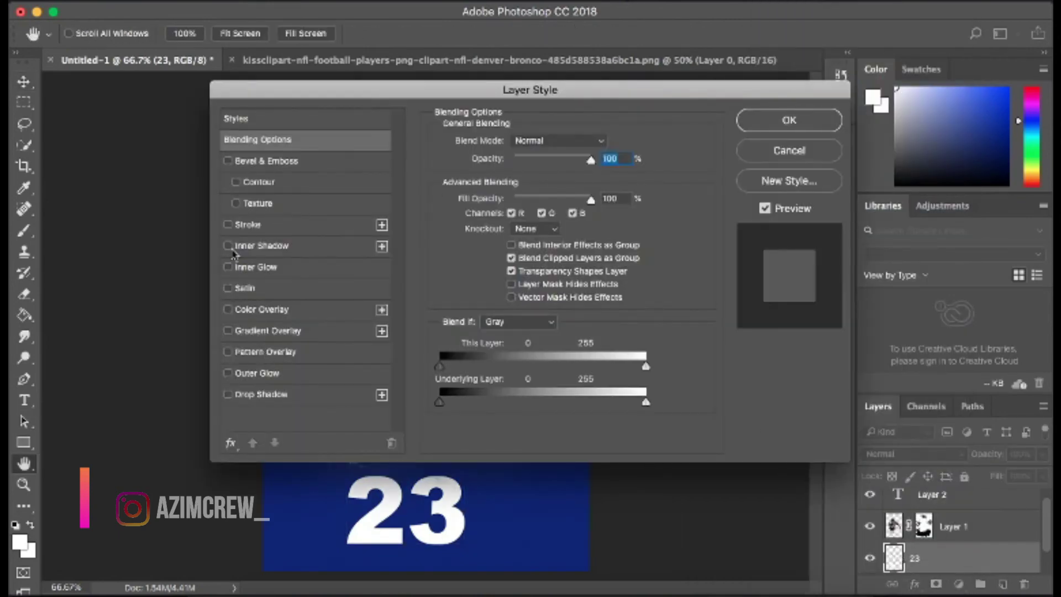
{"action": "left_click", "coordinate": [227, 225]}
{"action": "left_click", "coordinate": [279, 228]}
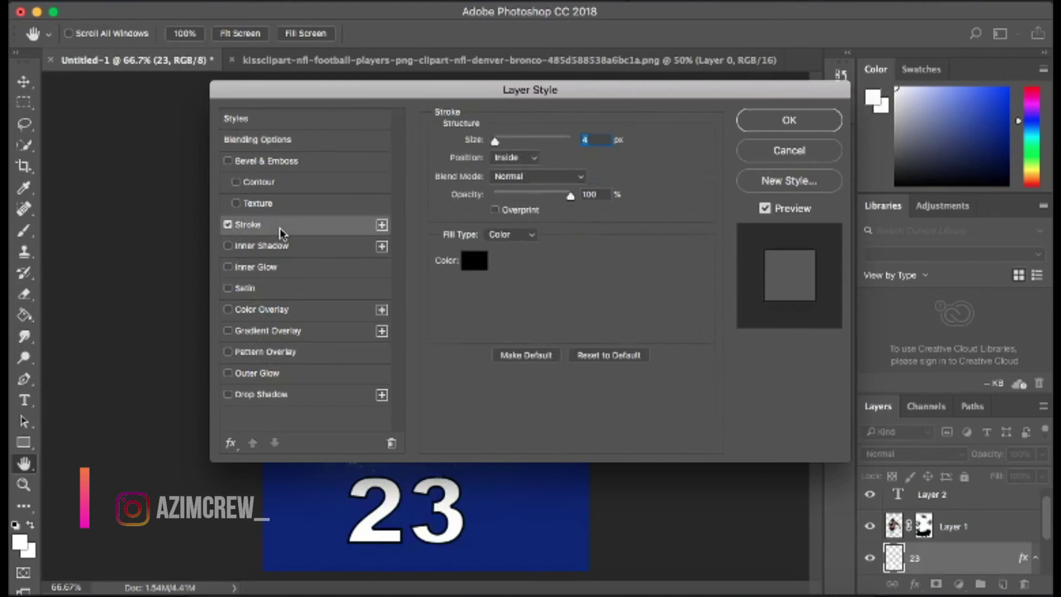
{"action": "left_click", "coordinate": [480, 268]}
{"action": "left_click_drag", "start_coordinate": [412, 89], "coordinate": [625, 117]}
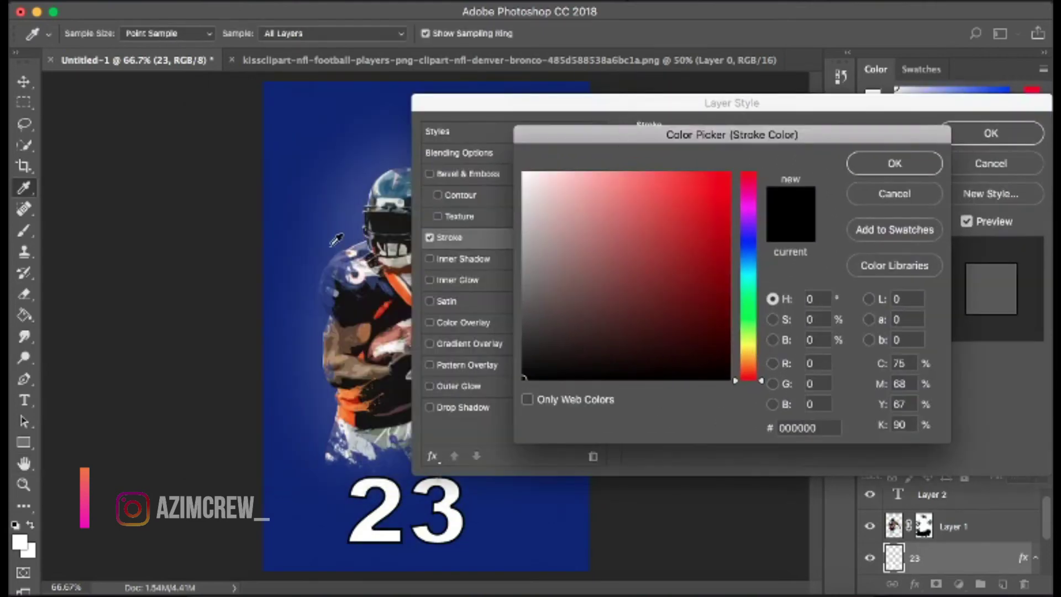
{"action": "left_click", "coordinate": [348, 414]}
{"action": "left_click", "coordinate": [870, 170]}
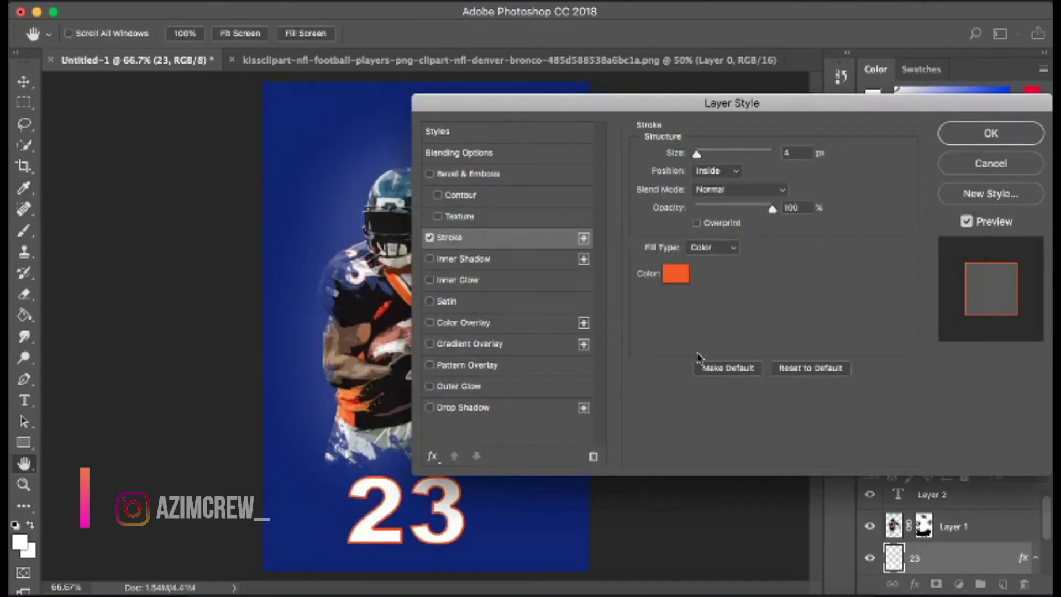
Set the stroke's position to Outside, thicken it around the digits and apply the layer style
{"action": "mouse_move", "coordinate": [773, 210]}
{"action": "left_mouse_down"}
{"action": "mouse_move", "coordinate": [735, 209]}
{"action": "mouse_move", "coordinate": [772, 209]}
{"action": "left_mouse_up"}
{"action": "left_click", "coordinate": [727, 174]}
{"action": "left_click", "coordinate": [729, 161]}
{"action": "left_click_drag", "start_coordinate": [696, 154], "coordinate": [700, 154]}
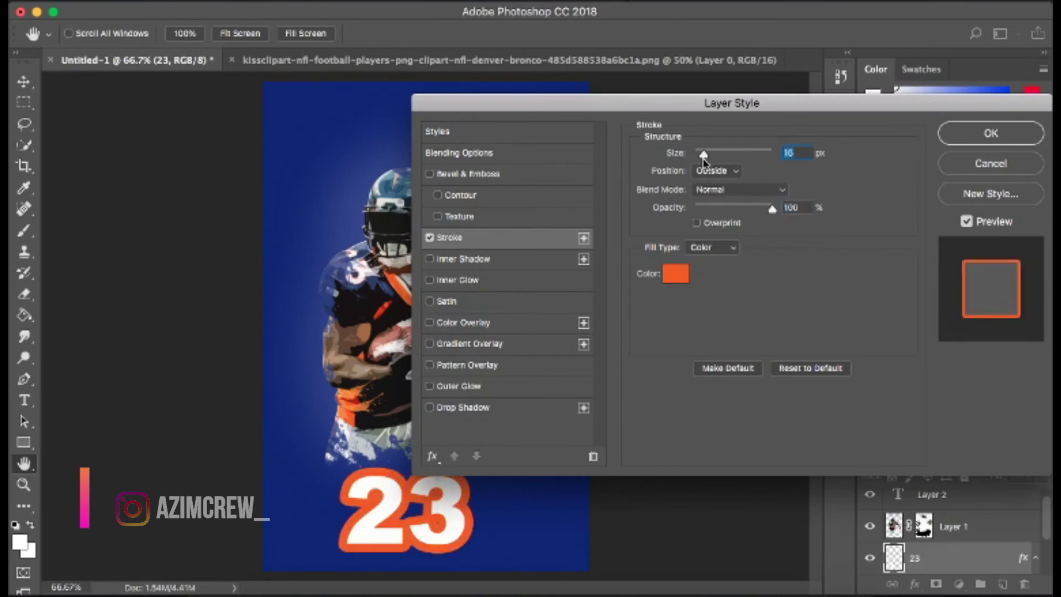
{"action": "left_click", "coordinate": [968, 140]}
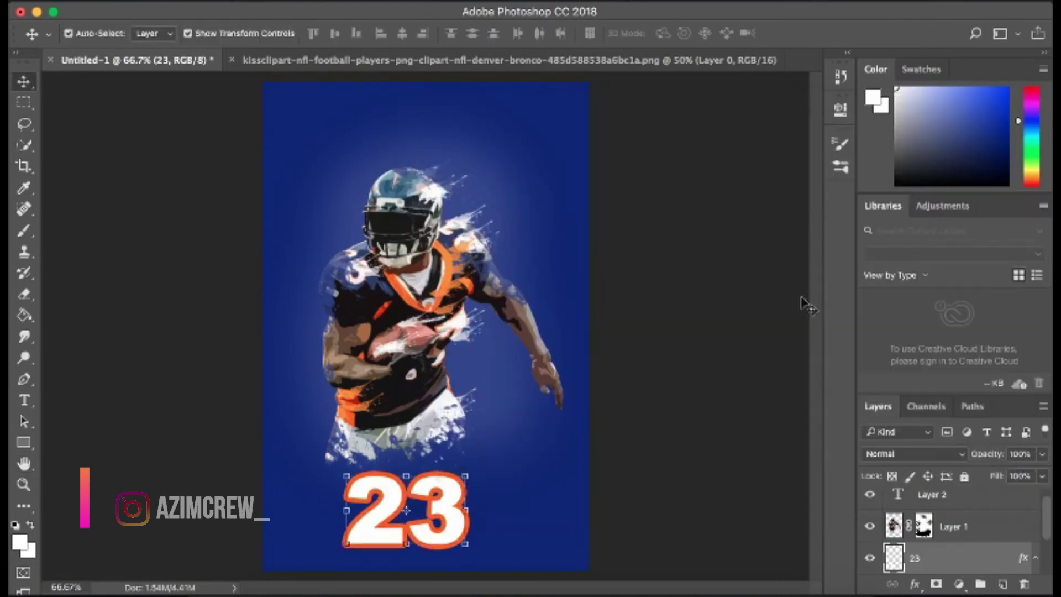